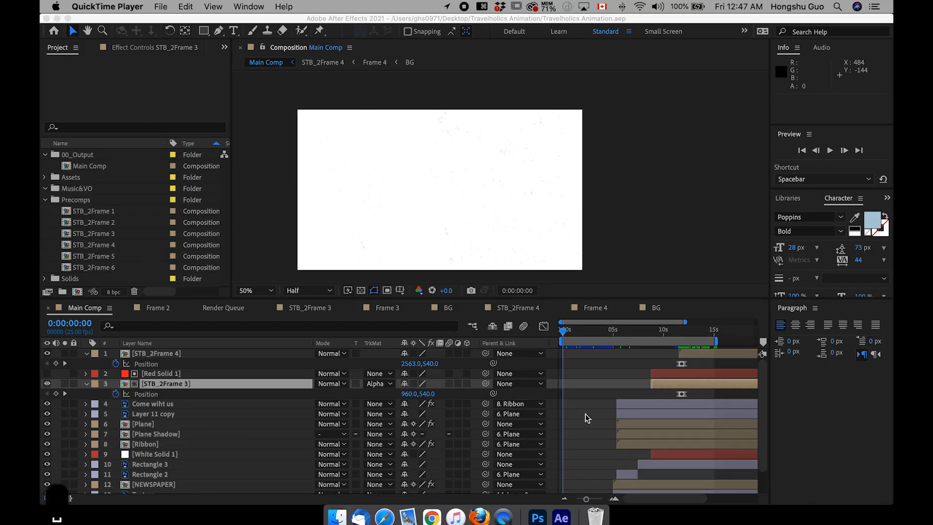
Preview the Main Comp animation from the start and stop playback.
{"action": "left_click", "coordinate": [564, 329]}
{"action": "key", "text": "space"}
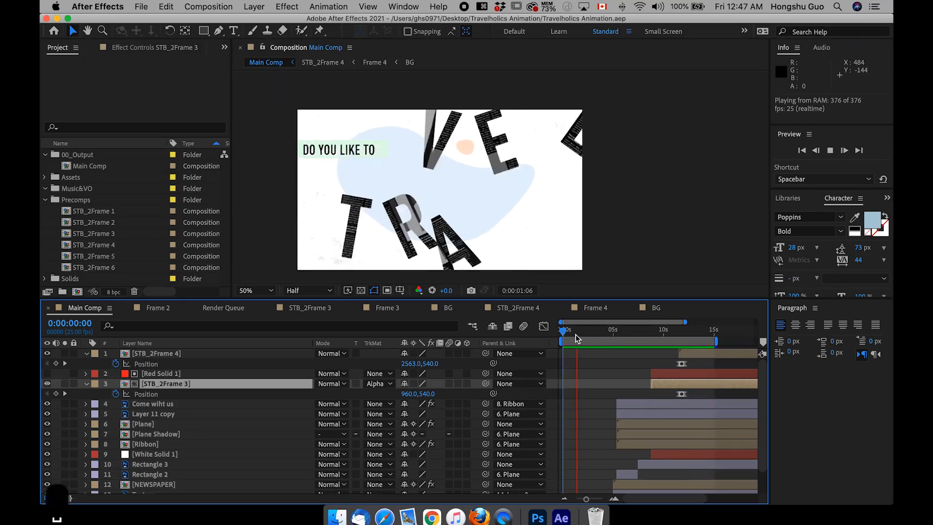
{"action": "key", "text": "space"}
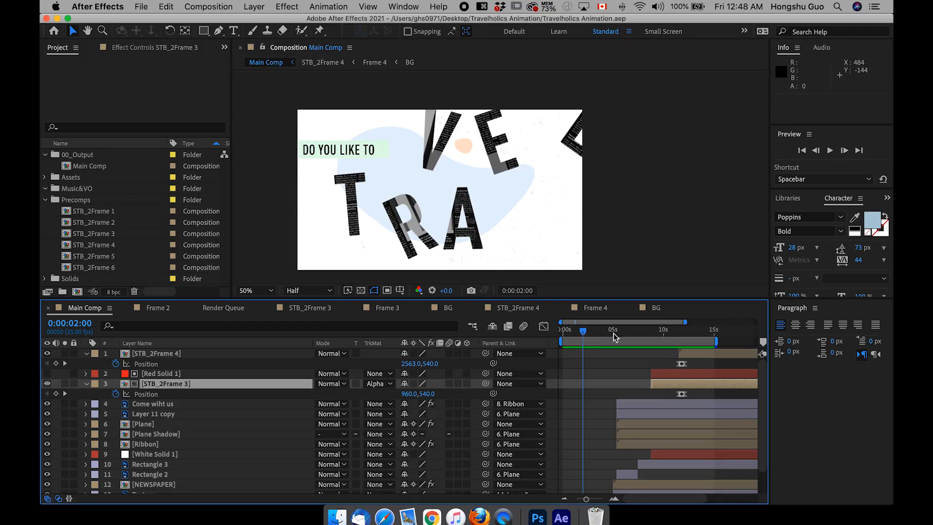
Extend the end of the Main Comp work area to about 20 seconds.
{"action": "left_click", "coordinate": [696, 335]}
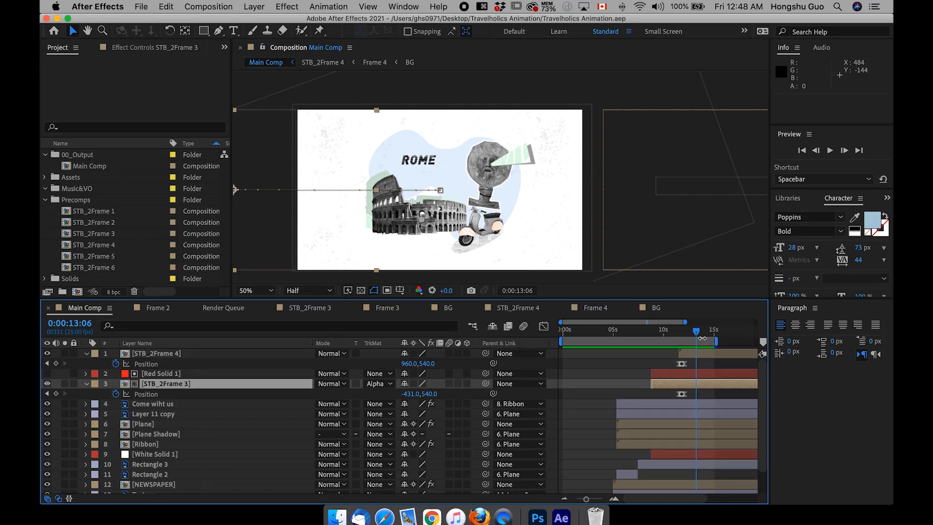
{"action": "left_click_drag", "start_coordinate": [586, 499], "coordinate": [592, 500]}
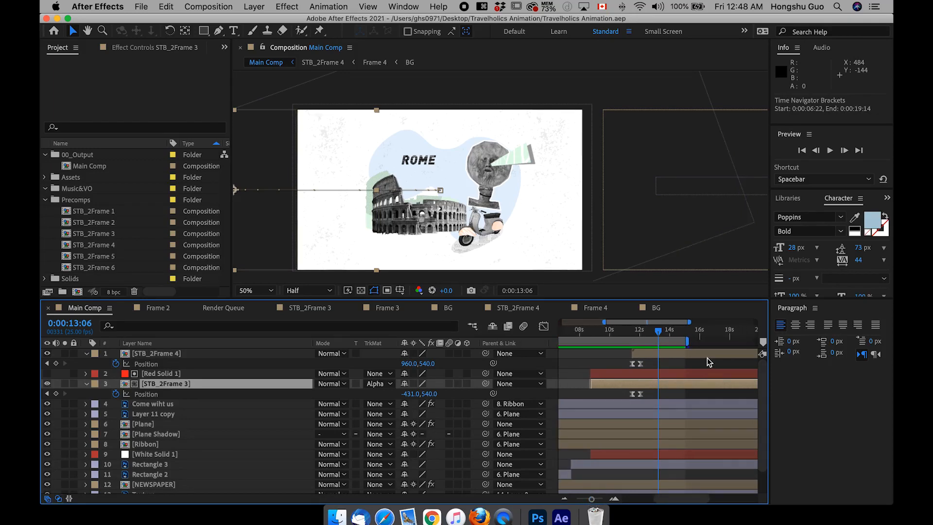
{"action": "scroll", "coordinate": [707, 362], "scroll_direction": "right", "scroll_amount": 5}
{"action": "left_click_drag", "start_coordinate": [611, 333], "coordinate": [717, 341]}
Add a Position keyframe to the STB_2Frame 4 layer at 0:00:15:04.
{"action": "left_click_drag", "start_coordinate": [620, 332], "coordinate": [640, 334]}
{"action": "left_click", "coordinate": [169, 353]}
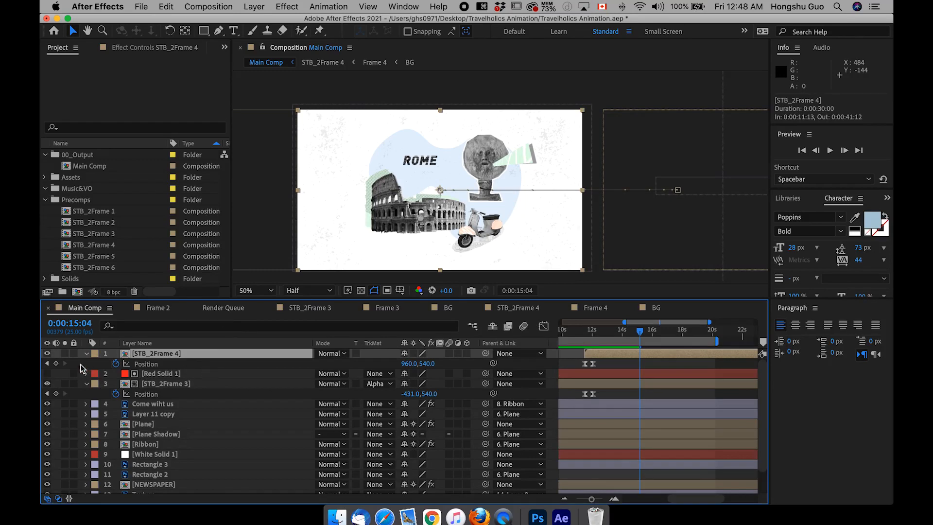
{"action": "left_click", "coordinate": [56, 364]}
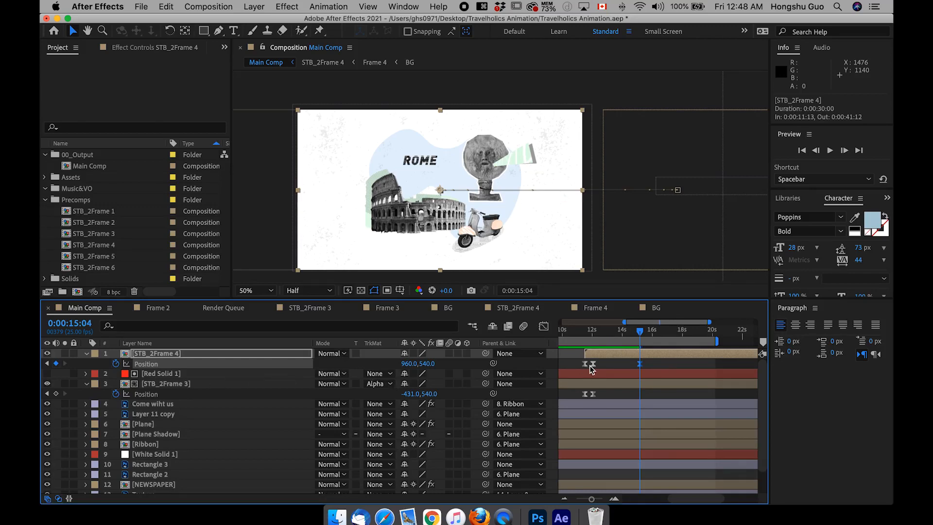
Move STB_2Frame 4 down out of the frame by keyframing its Position to 960, 1623 at 0:00:15:14.
{"action": "key", "text": "shift+super+Right"}
{"action": "left_click_drag", "start_coordinate": [429, 363], "coordinate": [664, 363]}
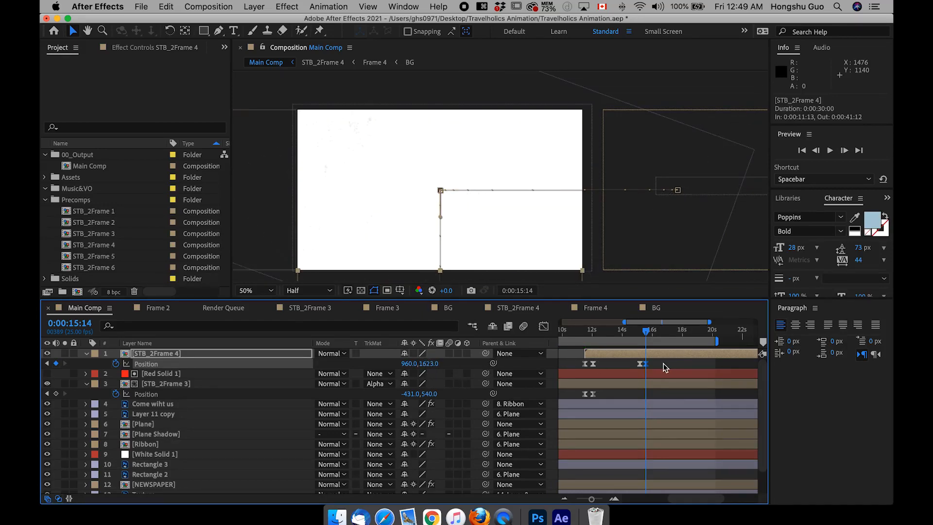
{"action": "left_click", "coordinate": [665, 364]}
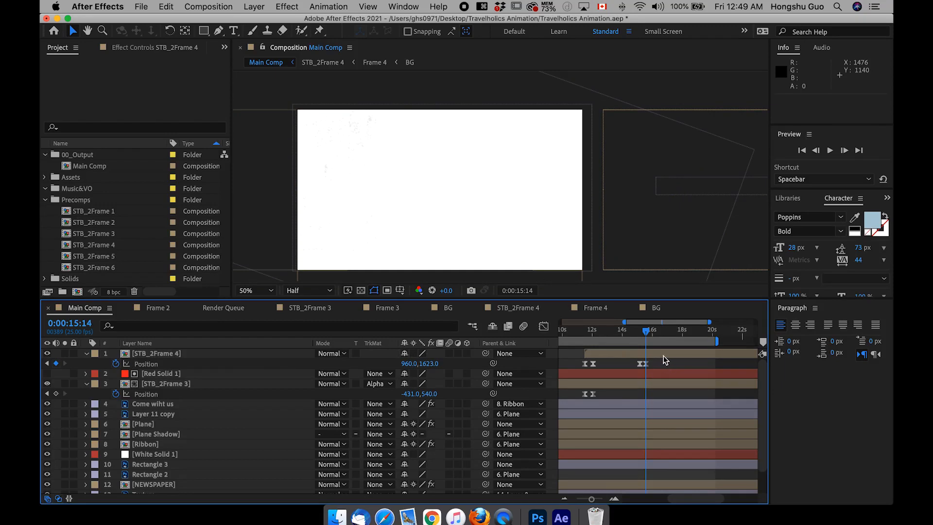
Scrub around 0:00:15:04 to review how the STB_2Frame 4 layer slides out over the background.
{"action": "left_click", "coordinate": [641, 331]}
{"action": "mouse_move", "coordinate": [640, 333]}
{"action": "left_mouse_down"}
{"action": "mouse_move", "coordinate": [650, 333]}
{"action": "mouse_move", "coordinate": [643, 331]}
{"action": "left_mouse_up"}
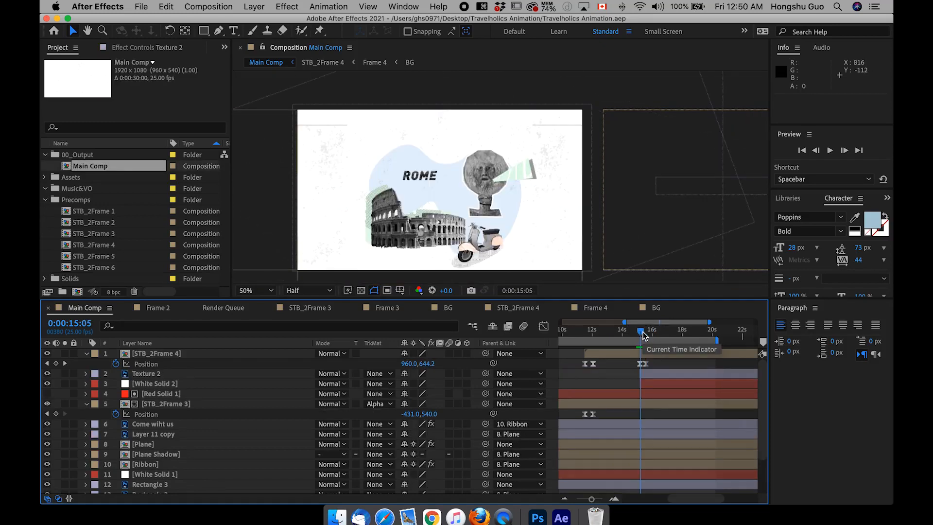
{"action": "left_click_drag", "start_coordinate": [642, 332], "coordinate": [643, 333]}
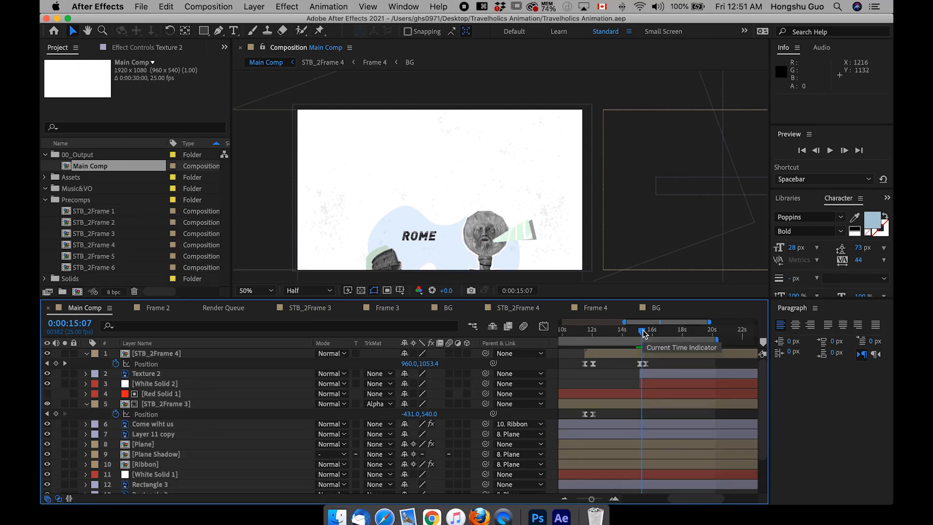
{"action": "left_click_drag", "start_coordinate": [642, 334], "coordinate": [640, 334]}
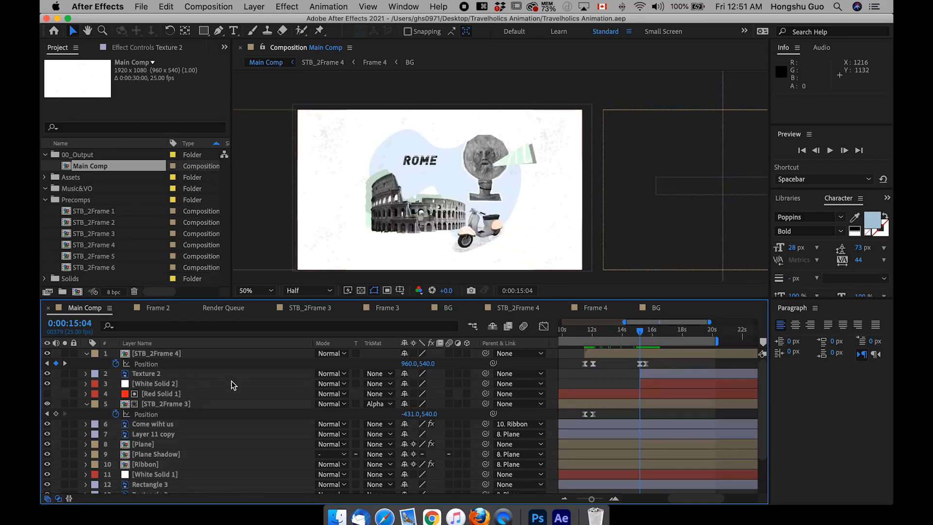
Start the Texture 2 and White Solid 2 layers at 0:00:00:00 and send both to the bottom of the layer stack.
{"action": "scroll", "coordinate": [181, 442], "scroll_direction": "down", "scroll_amount": 3}
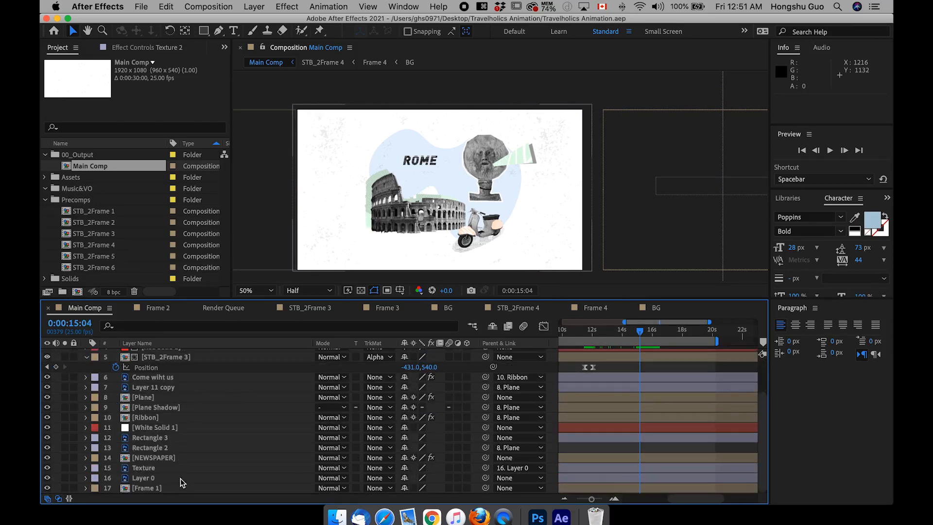
{"action": "scroll", "coordinate": [631, 418], "scroll_direction": "up", "scroll_amount": 3}
{"action": "left_click", "coordinate": [655, 373]}
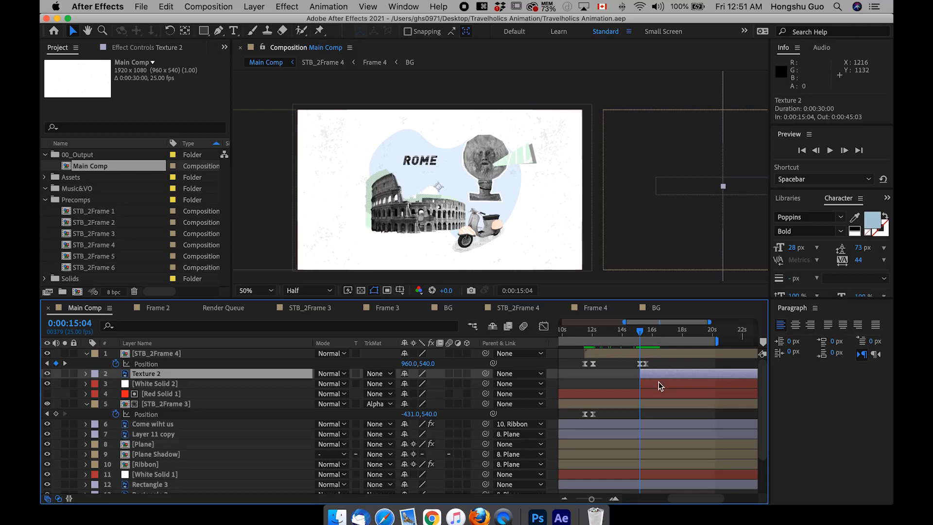
{"action": "left_click", "coordinate": [145, 385], "text": "shift"}
{"action": "left_click_drag", "start_coordinate": [564, 329], "coordinate": [534, 329]}
{"action": "key", "text": "bracketleft"}
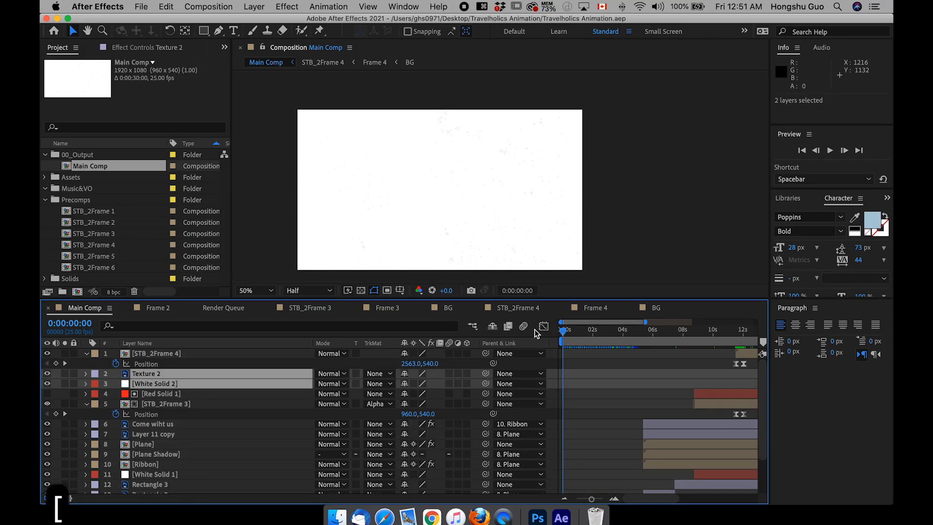
{"action": "key", "text": "super+shift+bracketleft"}
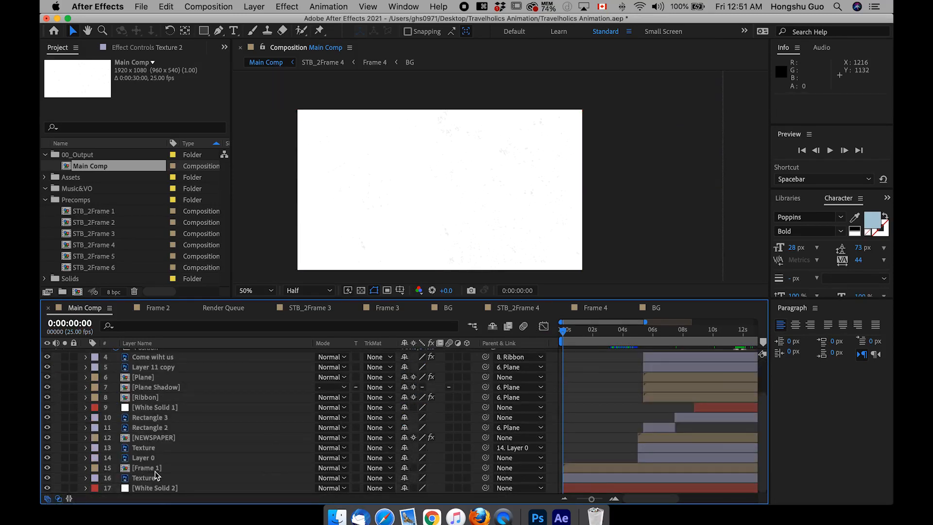
{"action": "left_click", "coordinate": [139, 476]}
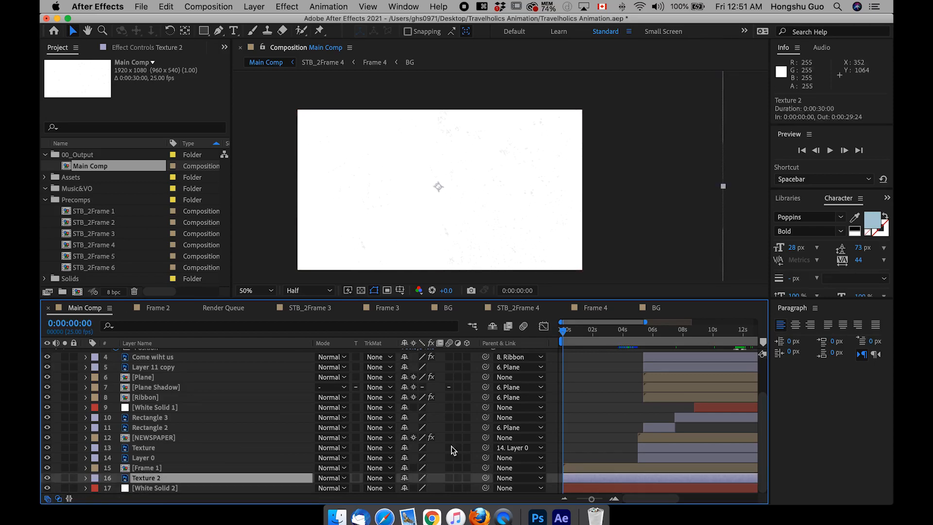
{"action": "mouse_move", "coordinate": [566, 335]}
{"action": "left_mouse_down"}
{"action": "mouse_move", "coordinate": [591, 334]}
{"action": "mouse_move", "coordinate": [558, 336]}
{"action": "left_mouse_up"}
Hide the Texture and BKG layers inside the Frame 1 precomp and return to the Main Comp.
{"action": "double_click", "coordinate": [165, 469]}
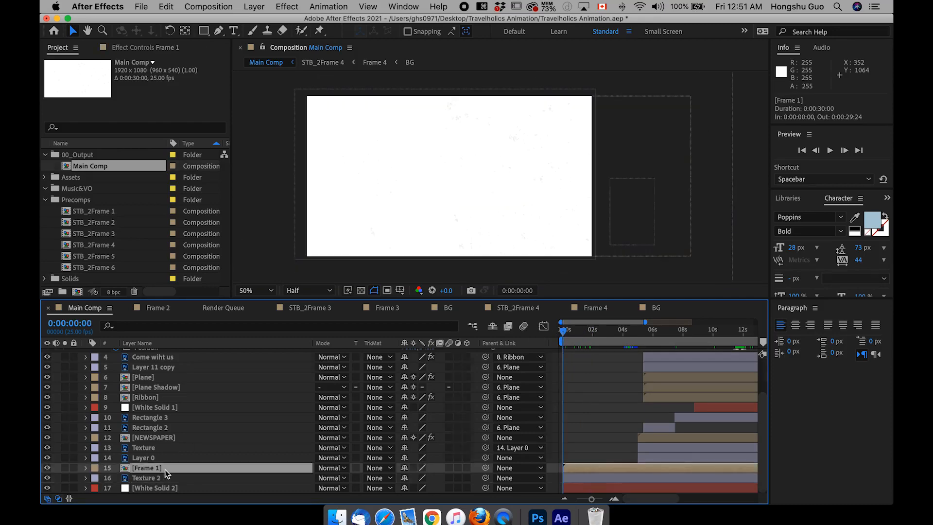
{"action": "scroll", "coordinate": [168, 413], "scroll_direction": "down", "scroll_amount": 3}
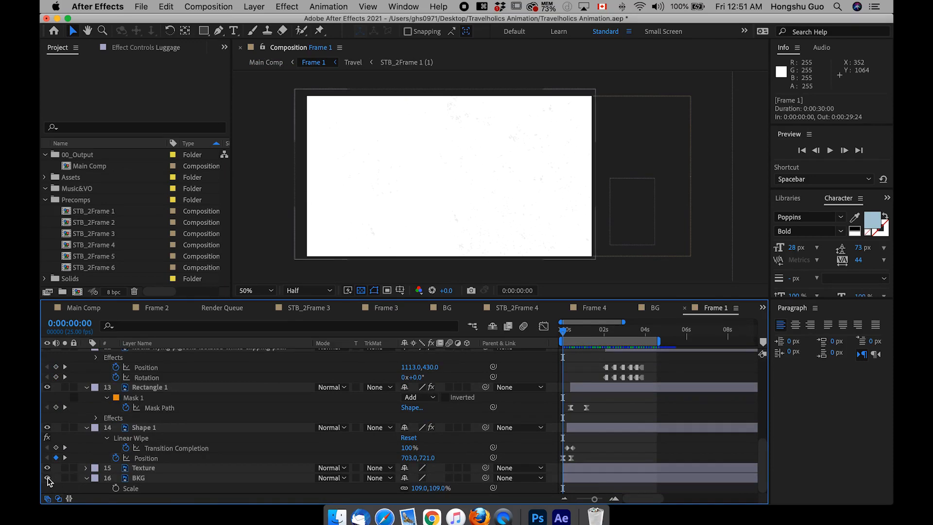
{"action": "left_click_drag", "start_coordinate": [47, 479], "coordinate": [47, 468]}
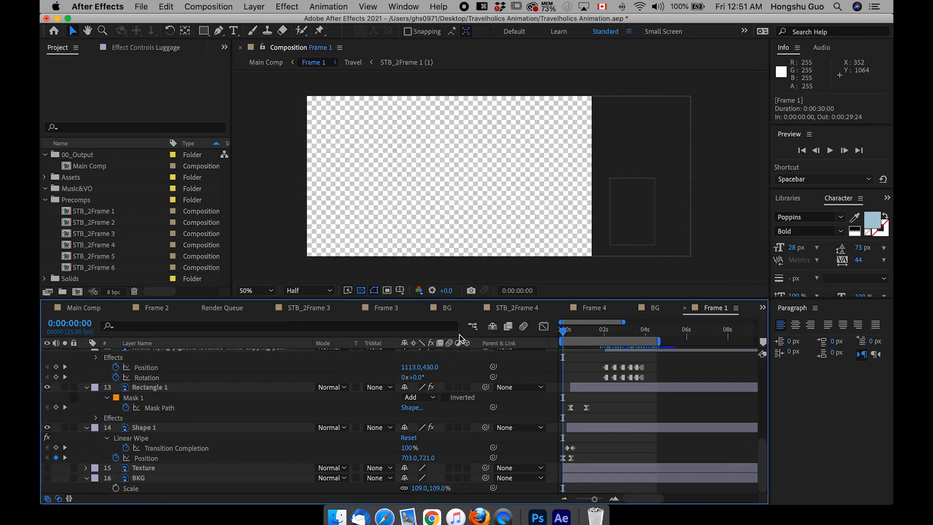
{"action": "key", "text": "Tab"}
{"action": "left_click", "coordinate": [384, 316]}
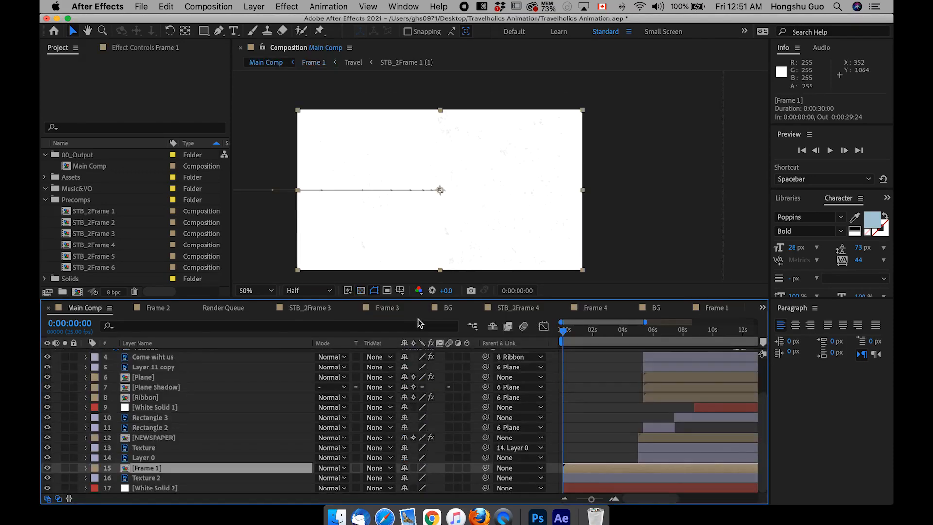
Hide the Texture and Layer 0 layers in the Main Comp and check the frame at 0:00:06:11.
{"action": "left_click_drag", "start_coordinate": [565, 331], "coordinate": [594, 334]}
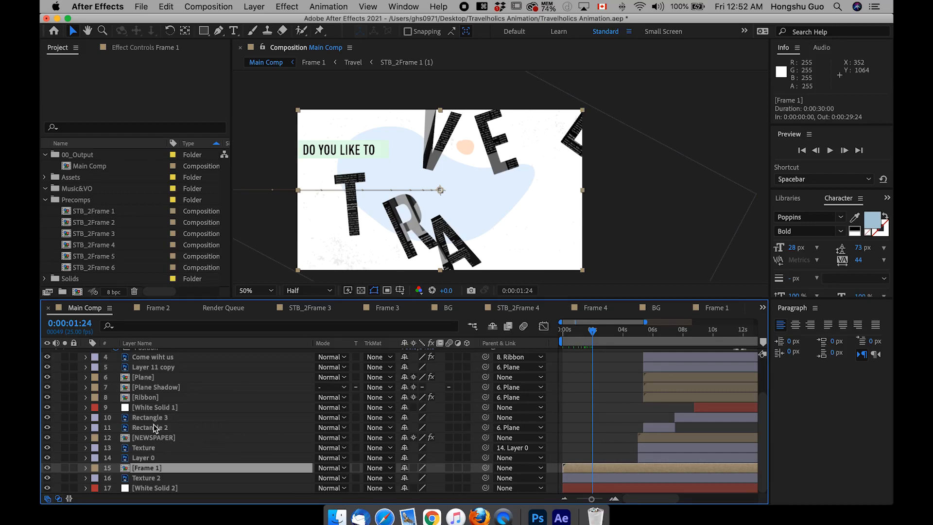
{"action": "left_click", "coordinate": [141, 448]}
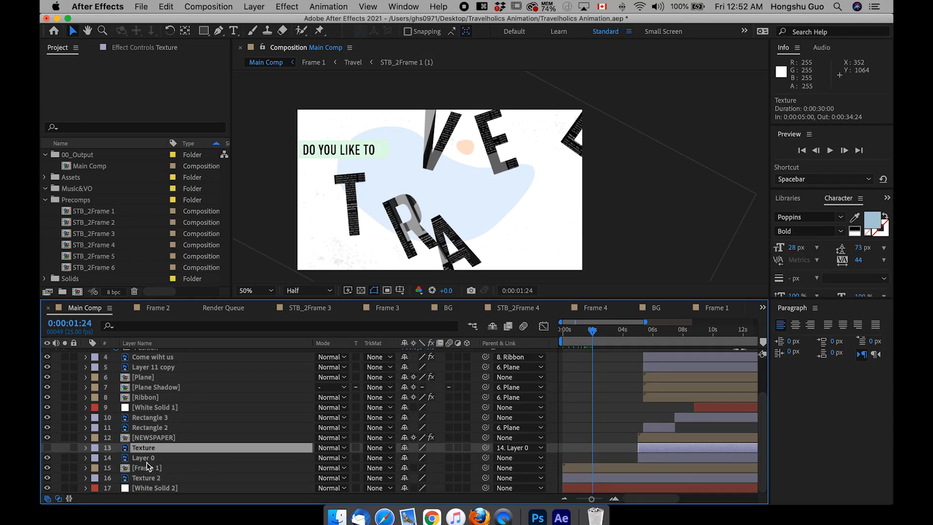
{"action": "left_click", "coordinate": [146, 461]}
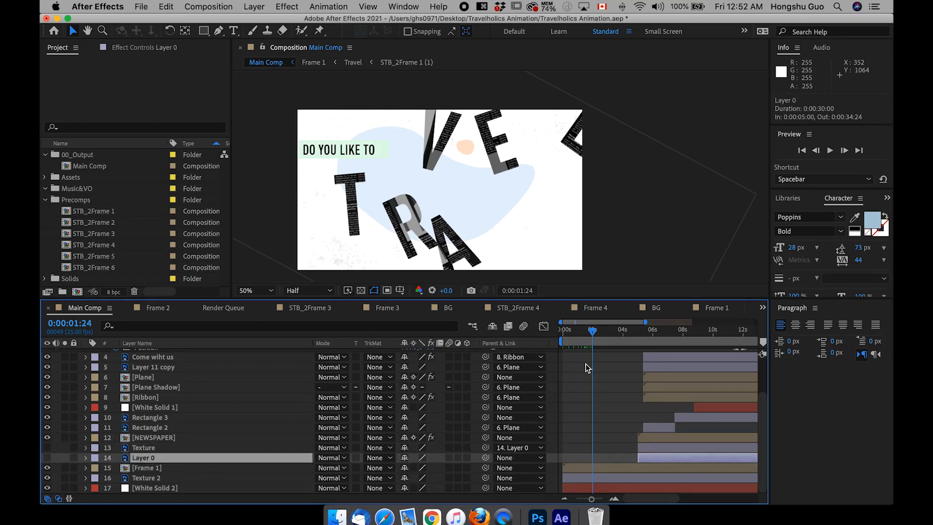
{"action": "left_click", "coordinate": [660, 327]}
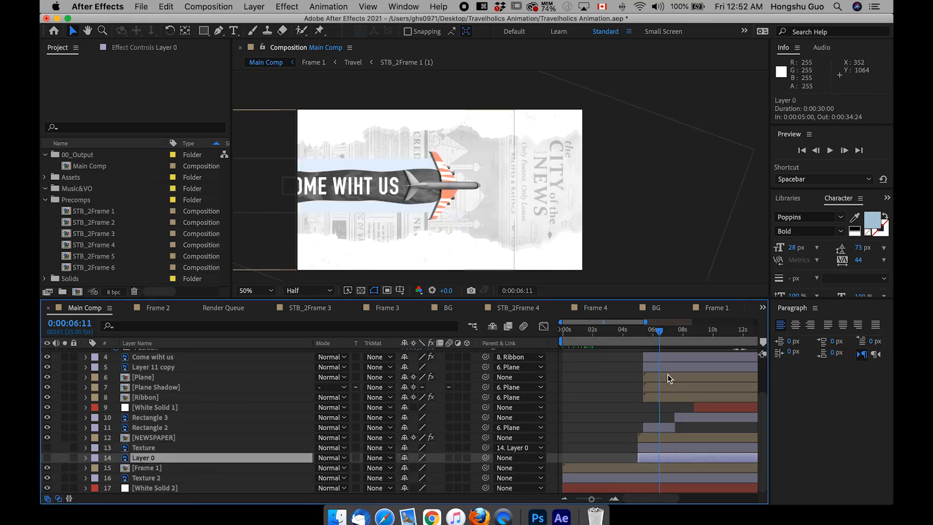
Hide the Texture and BG layers in the Frame 3 comp nested in STB_2Frame 3, then return to the Main Comp.
{"action": "scroll", "coordinate": [667, 374], "scroll_direction": "up", "scroll_amount": 2}
{"action": "scroll", "coordinate": [668, 374], "scroll_direction": "right", "scroll_amount": 3}
{"action": "scroll", "coordinate": [668, 374], "scroll_direction": "up", "scroll_amount": 3}
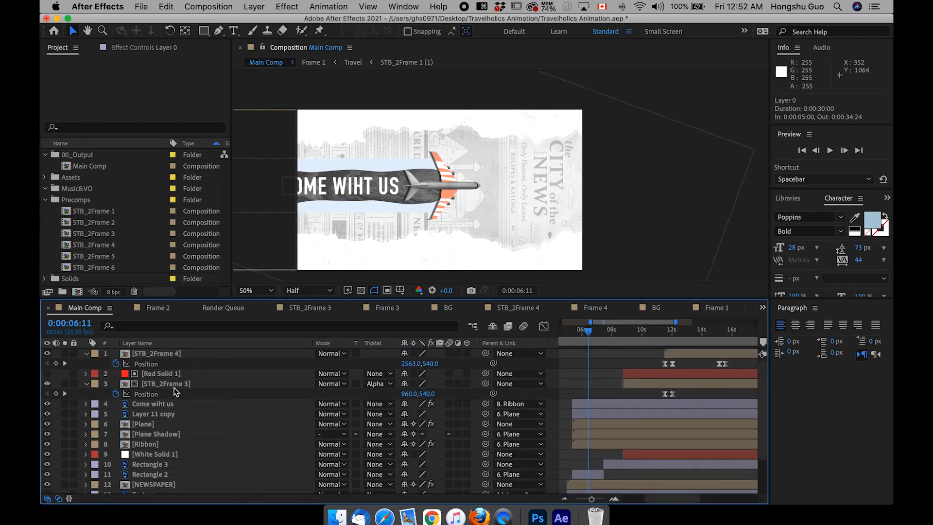
{"action": "left_click", "coordinate": [176, 383]}
{"action": "double_click", "coordinate": [176, 384]}
{"action": "double_click", "coordinate": [161, 353]}
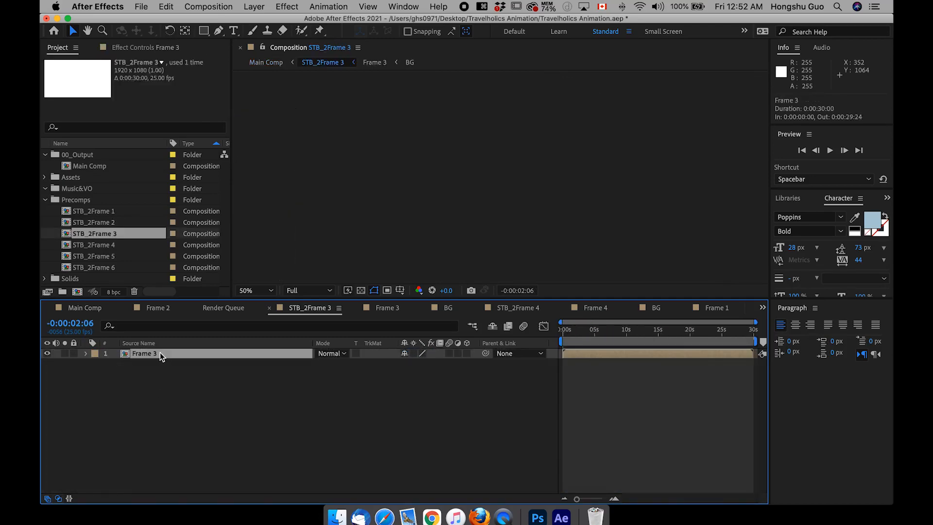
{"action": "scroll", "coordinate": [186, 445], "scroll_direction": "down", "scroll_amount": 5}
{"action": "left_click", "coordinate": [47, 458]}
{"action": "left_click", "coordinate": [48, 478]}
{"action": "left_click", "coordinate": [473, 326]}
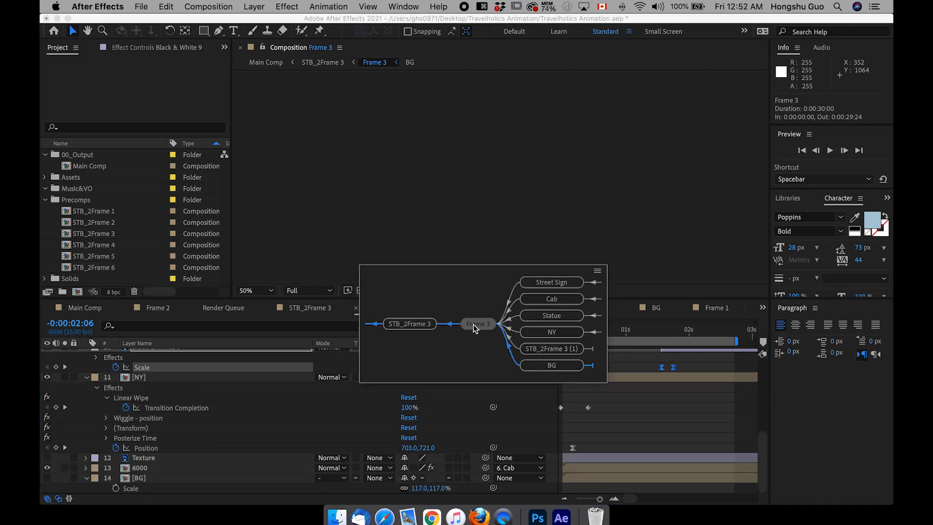
{"action": "left_click", "coordinate": [428, 324]}
{"action": "left_click", "coordinate": [471, 327]}
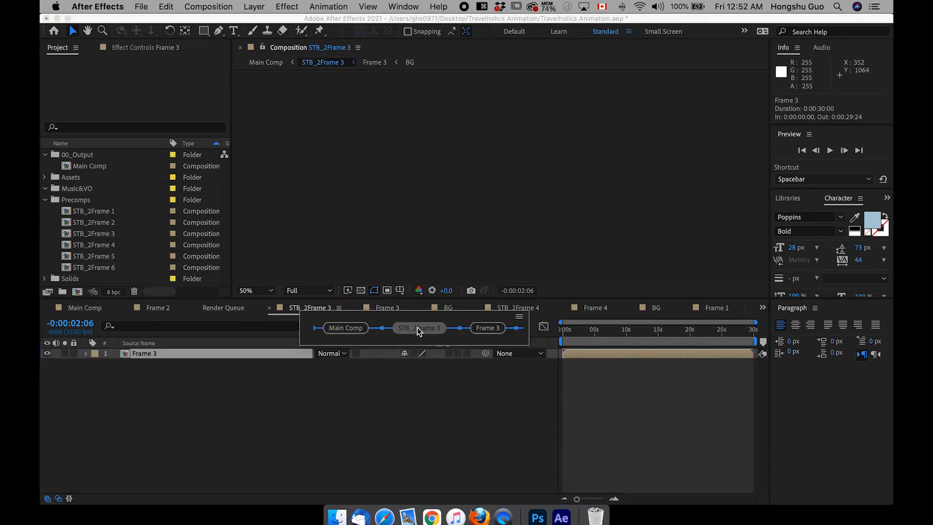
{"action": "left_click", "coordinate": [350, 326]}
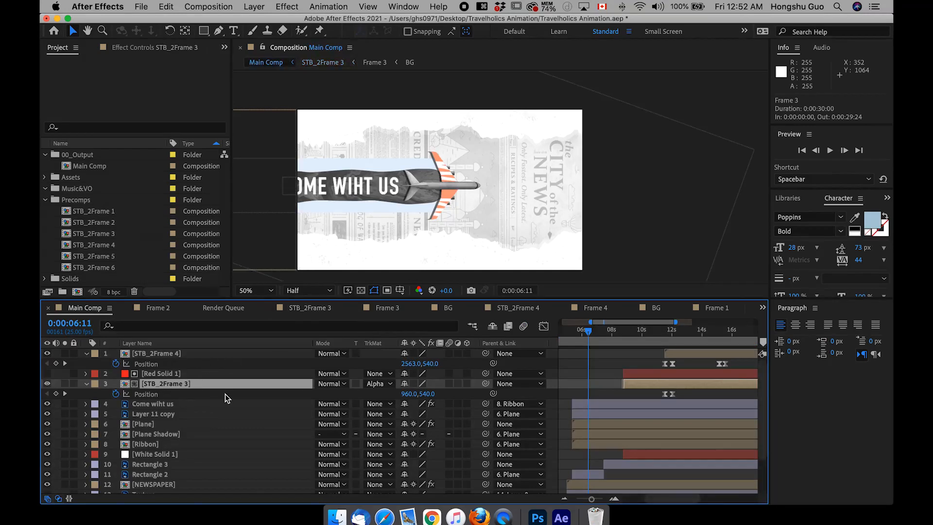
Hide the Texture and BG layers in the Frame 4 comp nested in STB_2Frame 4, then return to the Main Comp.
{"action": "left_click", "coordinate": [172, 353]}
{"action": "double_click", "coordinate": [172, 353]}
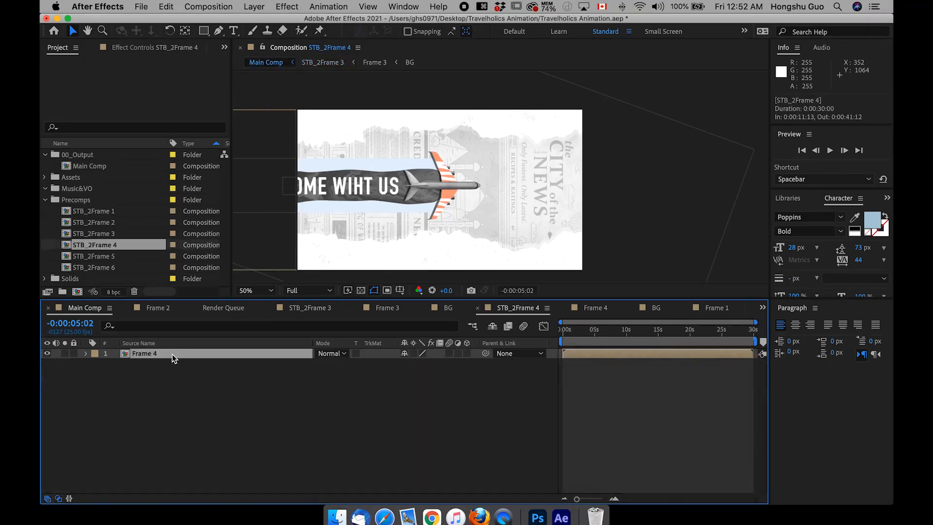
{"action": "double_click", "coordinate": [172, 354]}
{"action": "left_click", "coordinate": [47, 478]}
{"action": "left_click", "coordinate": [47, 397]}
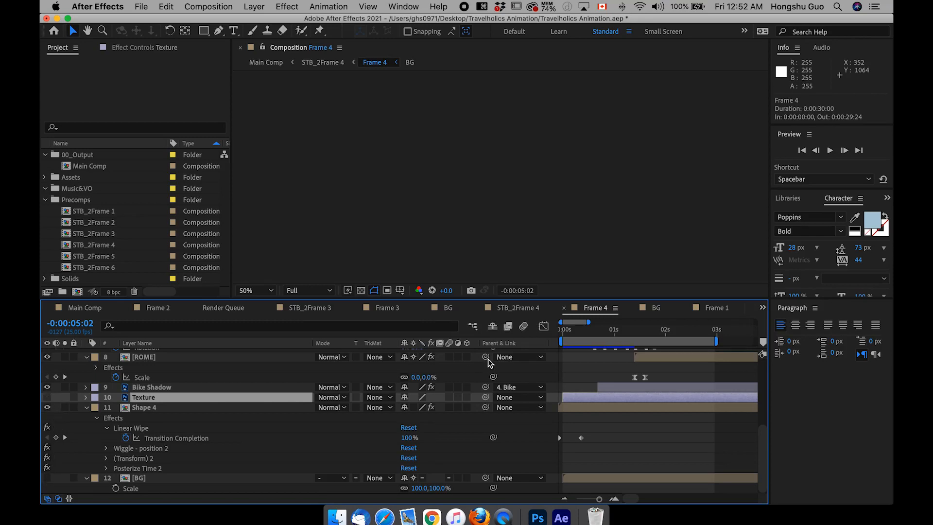
{"action": "left_click", "coordinate": [475, 330]}
{"action": "left_click", "coordinate": [418, 332]}
{"action": "left_click", "coordinate": [470, 329]}
{"action": "left_click", "coordinate": [473, 328]}
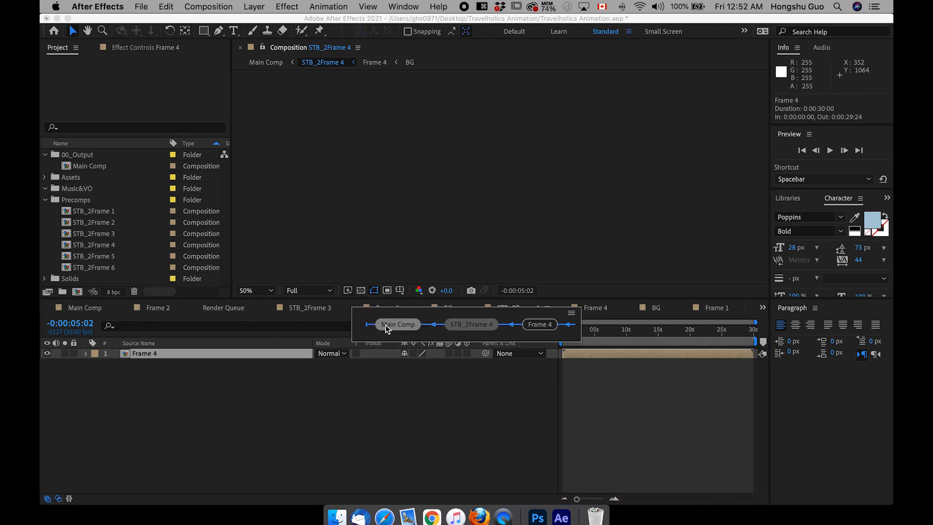
{"action": "left_click", "coordinate": [386, 325]}
Scrub the Main Comp from about 4 to 8 seconds to check the scenes over the shared background.
{"action": "left_click", "coordinate": [590, 352]}
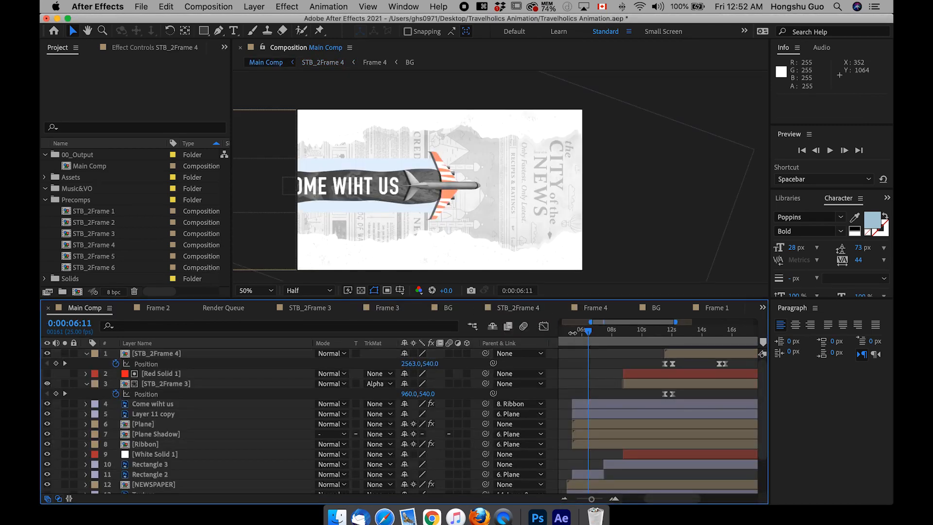
{"action": "left_click_drag", "start_coordinate": [561, 334], "coordinate": [594, 335]}
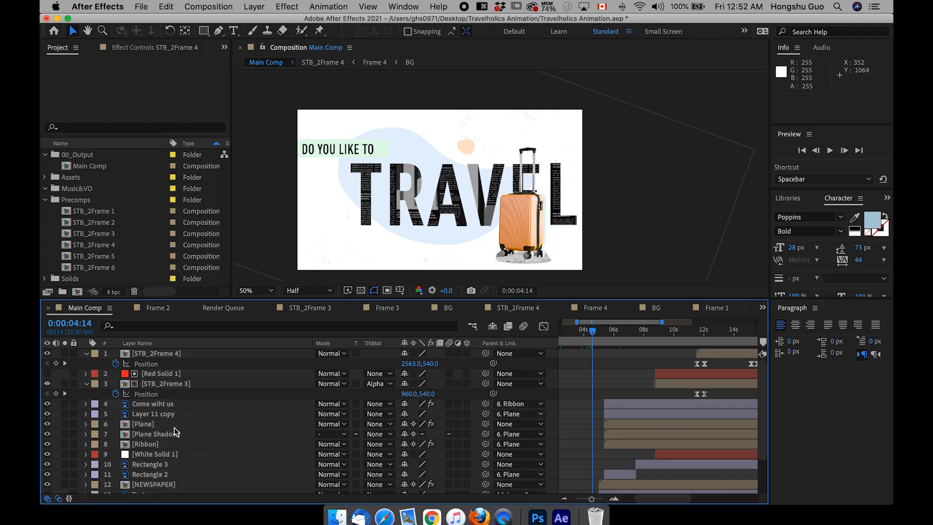
{"action": "left_click_drag", "start_coordinate": [599, 335], "coordinate": [652, 331]}
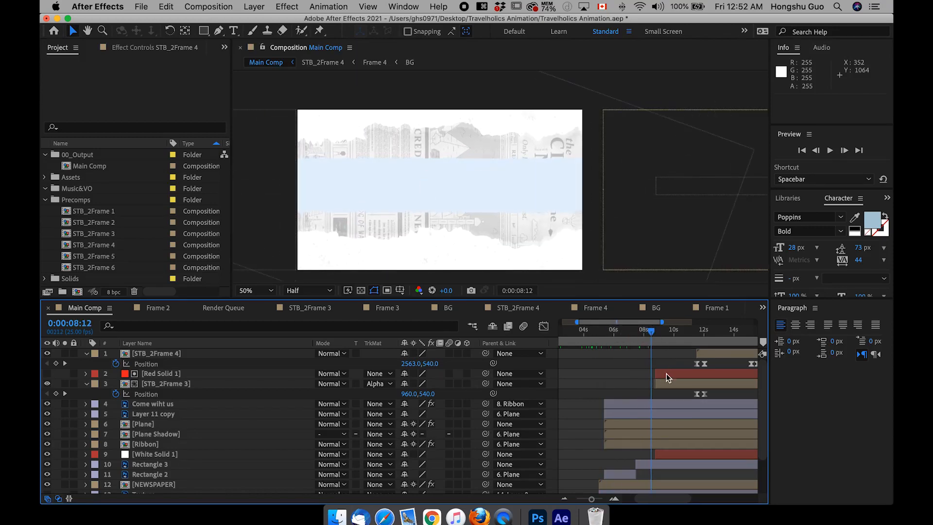
Check the Main Comp from about 9 to 15 seconds for leftover layers showing behind the New York and Rome scenes.
{"action": "left_click", "coordinate": [660, 331]}
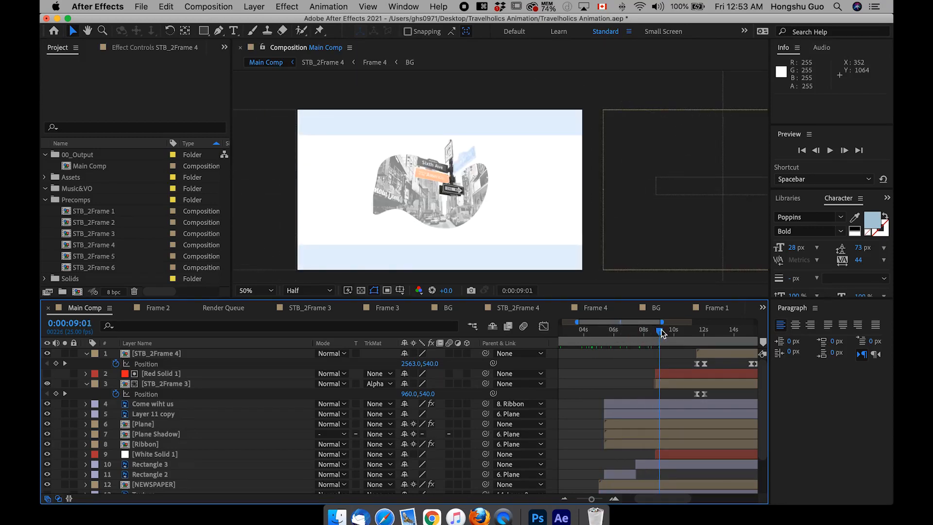
{"action": "left_click_drag", "start_coordinate": [662, 333], "coordinate": [669, 331]}
{"action": "scroll", "coordinate": [195, 437], "scroll_direction": "down", "scroll_amount": 2}
{"action": "left_click", "coordinate": [148, 479]}
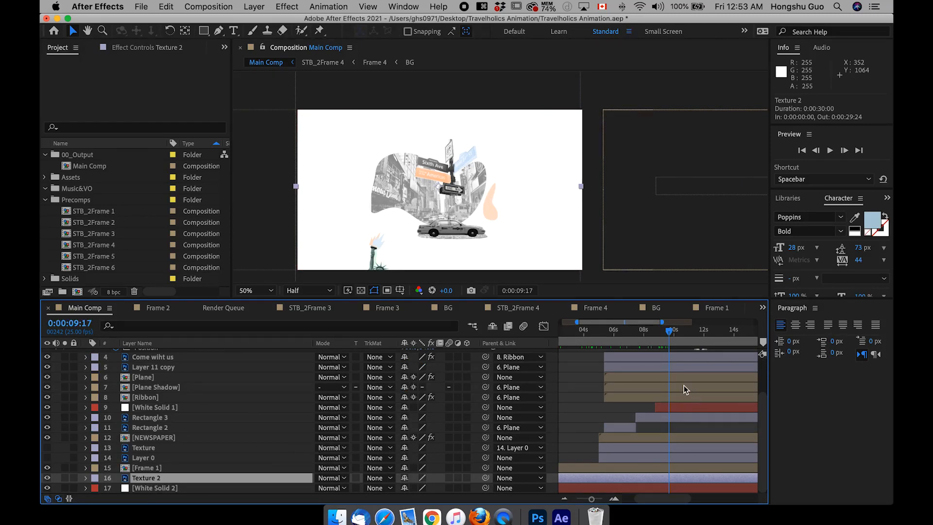
{"action": "scroll", "coordinate": [684, 386], "scroll_direction": "up", "scroll_amount": 5}
{"action": "scroll", "coordinate": [684, 386], "scroll_direction": "right", "scroll_amount": 3}
{"action": "left_click_drag", "start_coordinate": [613, 334], "coordinate": [678, 330]}
{"action": "left_click", "coordinate": [414, 253]}
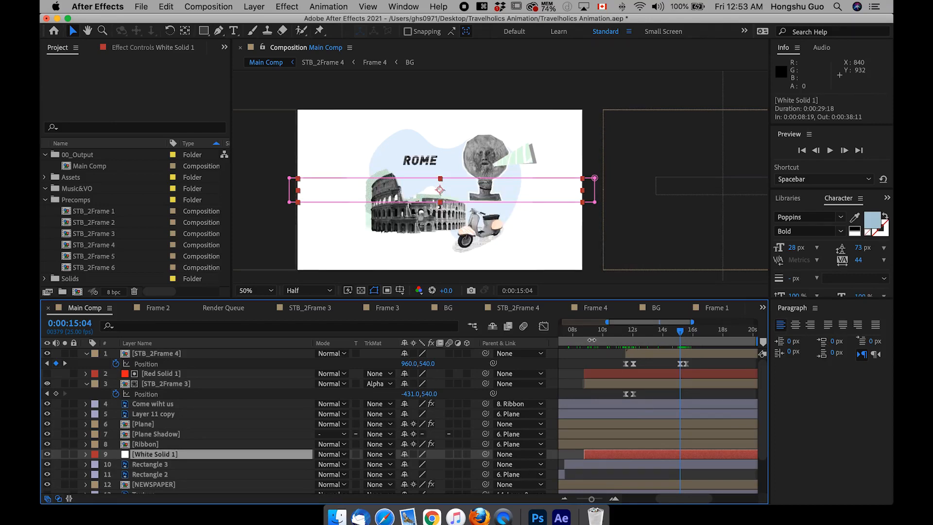
{"action": "left_click_drag", "start_coordinate": [582, 333], "coordinate": [589, 331]}
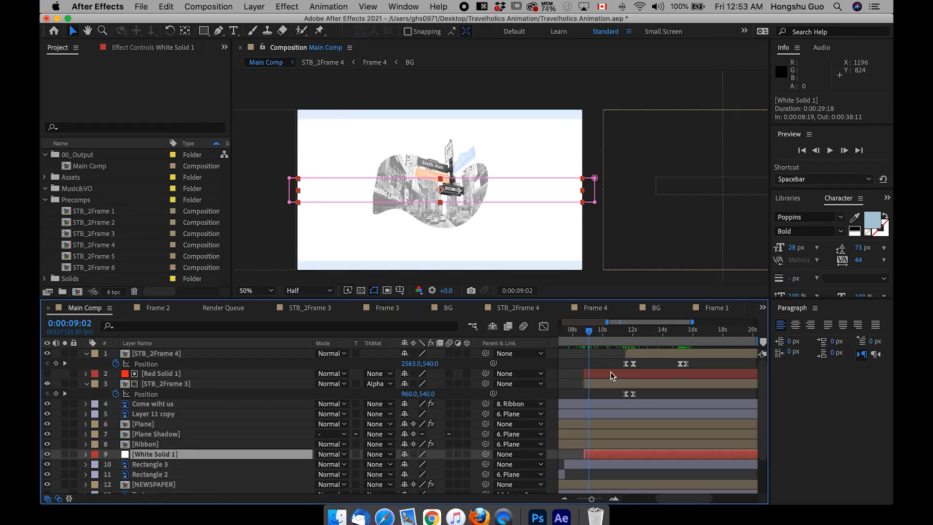
Trim the ends of the White Solid 1 and Rectangle 3 layers to about 0:00:12:20 in the Main Comp.
{"action": "left_click", "coordinate": [687, 333]}
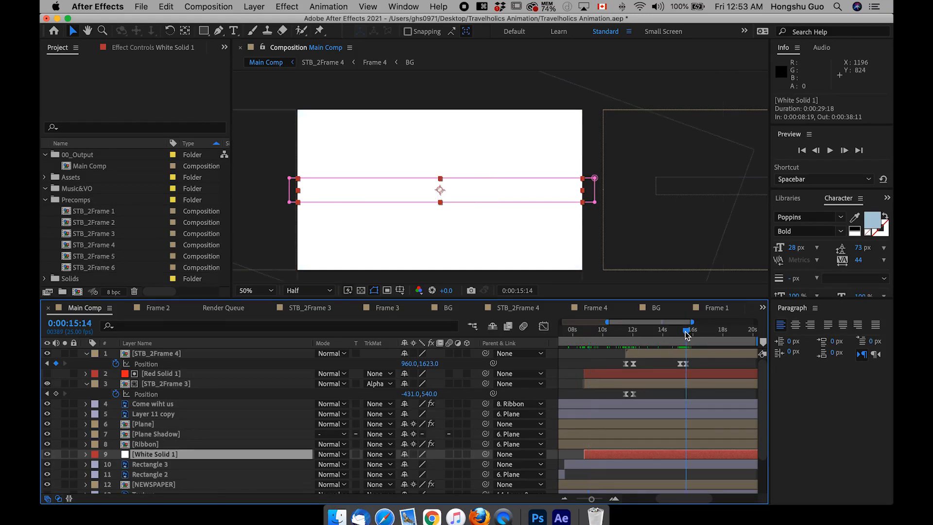
{"action": "scroll", "coordinate": [250, 440], "scroll_direction": "down", "scroll_amount": 5}
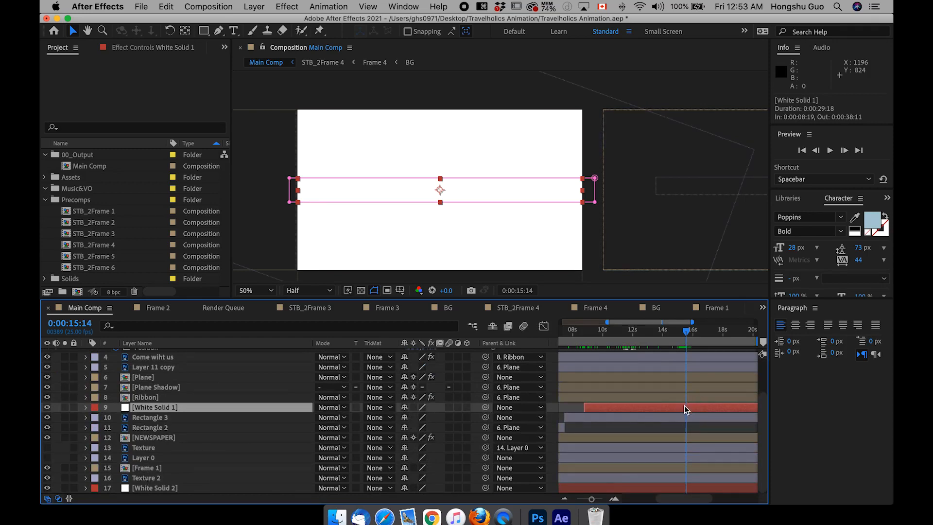
{"action": "key", "text": "alt+bracketright"}
{"action": "left_click_drag", "start_coordinate": [686, 409], "coordinate": [643, 421]}
{"action": "left_click", "coordinate": [642, 421]}
{"action": "key", "text": "alt+bracketright"}
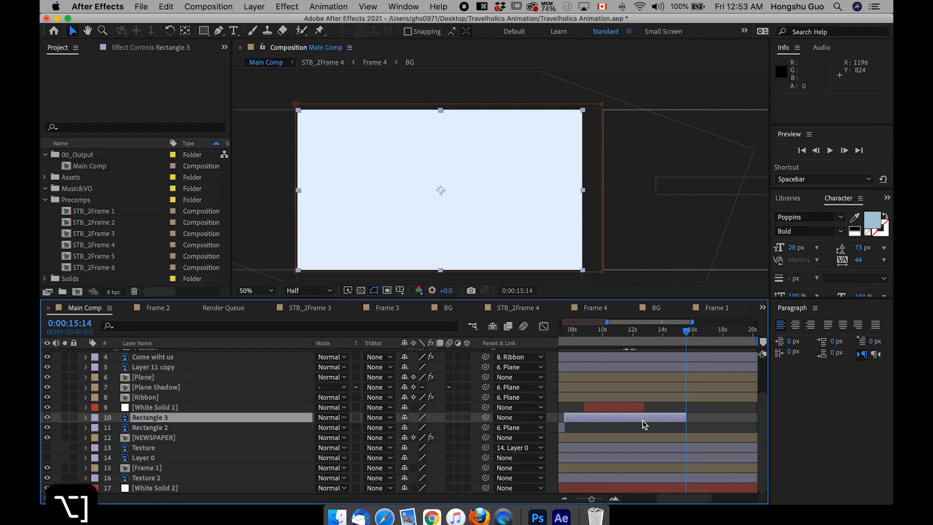
{"action": "left_click_drag", "start_coordinate": [686, 421], "coordinate": [643, 421]}
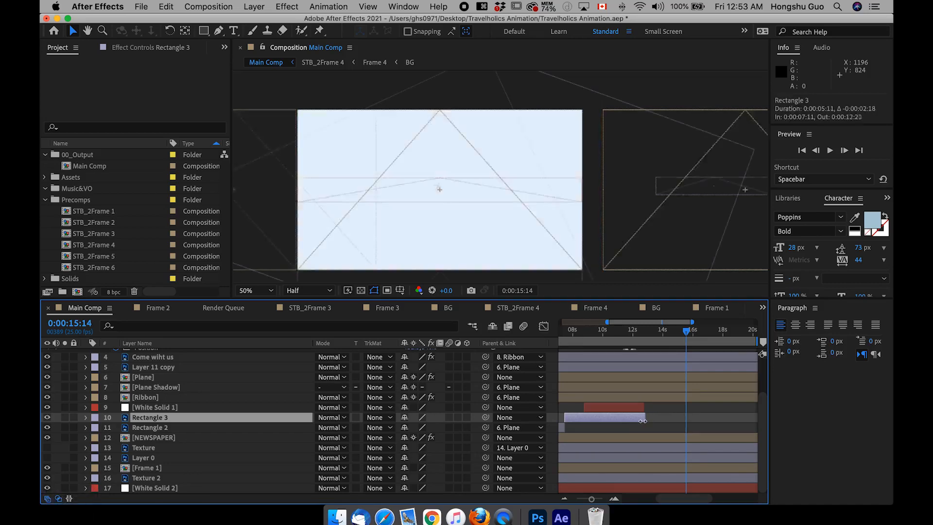
Trim the end of the NEWSPAPER layer to about 0:00:12:22.
{"action": "scroll", "coordinate": [708, 392], "scroll_direction": "left", "scroll_amount": 3}
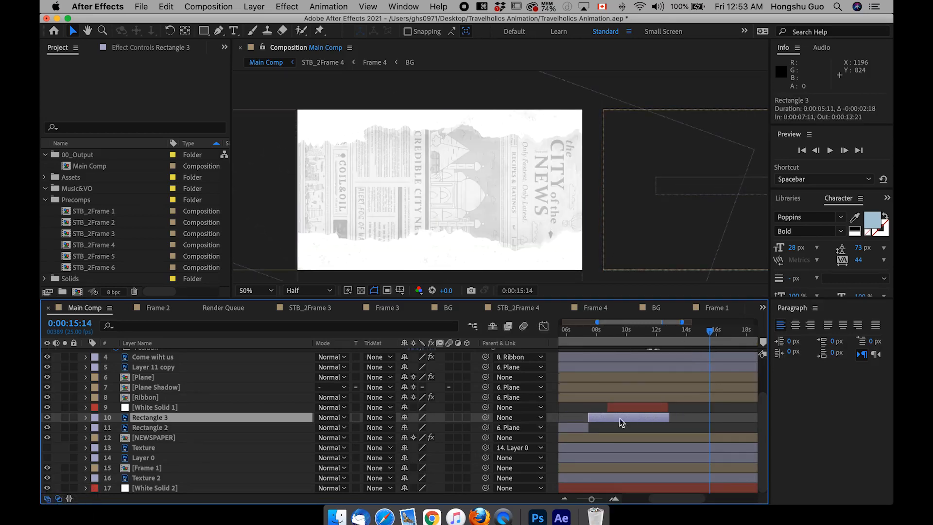
{"action": "left_click", "coordinate": [726, 437]}
{"action": "key", "text": "alt+bracketright"}
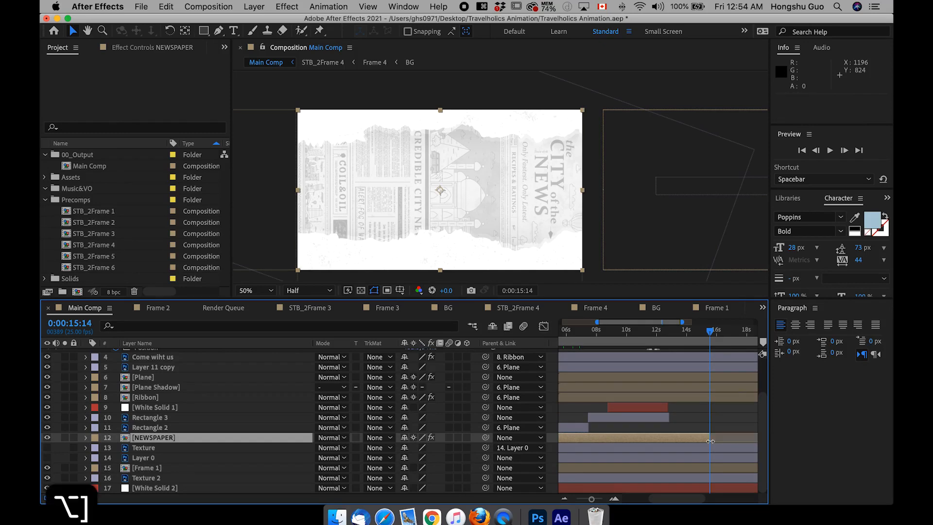
{"action": "left_click_drag", "start_coordinate": [712, 441], "coordinate": [673, 438]}
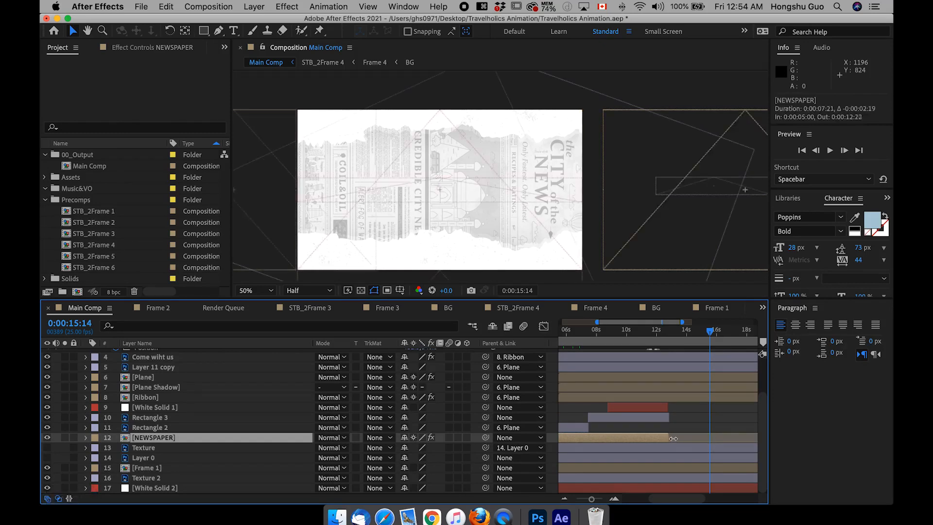
Preview the Main Comp from about 14 seconds over the textured background and save the project.
{"action": "left_click", "coordinate": [706, 447]}
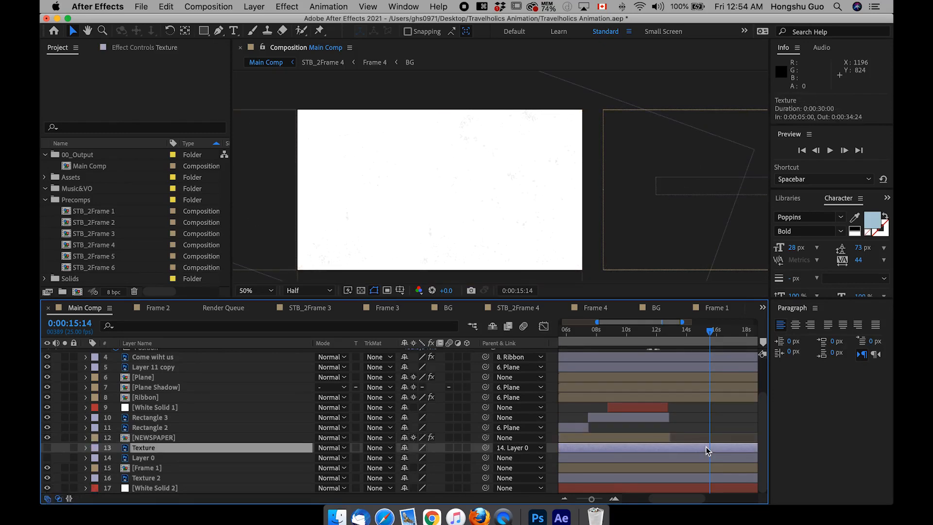
{"action": "left_click", "coordinate": [684, 331]}
{"action": "key", "text": "space"}
{"action": "scroll", "coordinate": [737, 423], "scroll_direction": "up", "scroll_amount": 3}
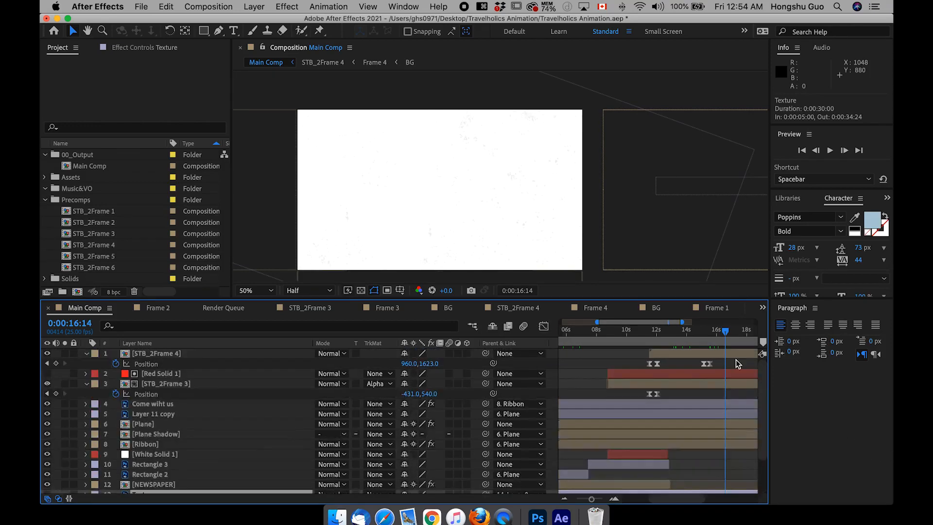
{"action": "scroll", "coordinate": [734, 365], "scroll_direction": "right", "scroll_amount": 5}
{"action": "key", "text": "super+s"}
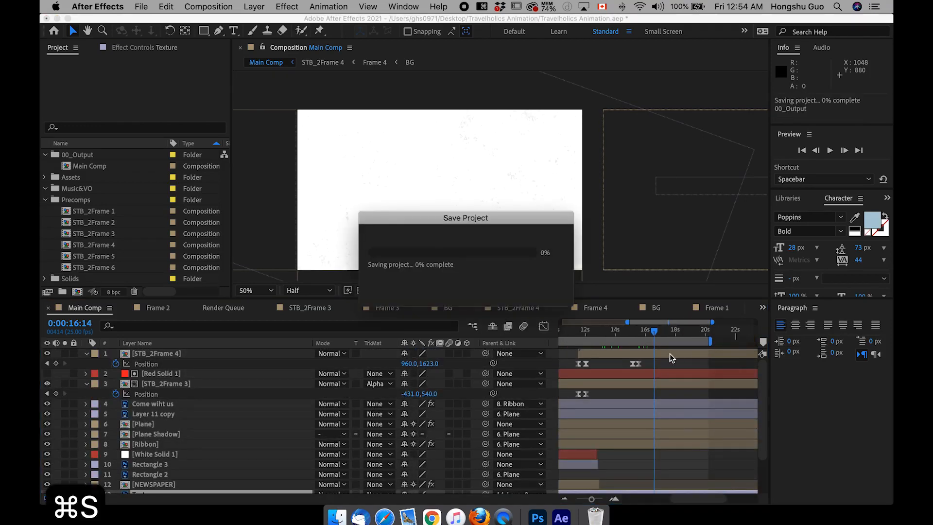
Copy the "Take you to places." layer from the Frame 5 comp nested in STB_2Frame 5.
{"action": "left_click", "coordinate": [111, 257]}
{"action": "double_click", "coordinate": [112, 257]}
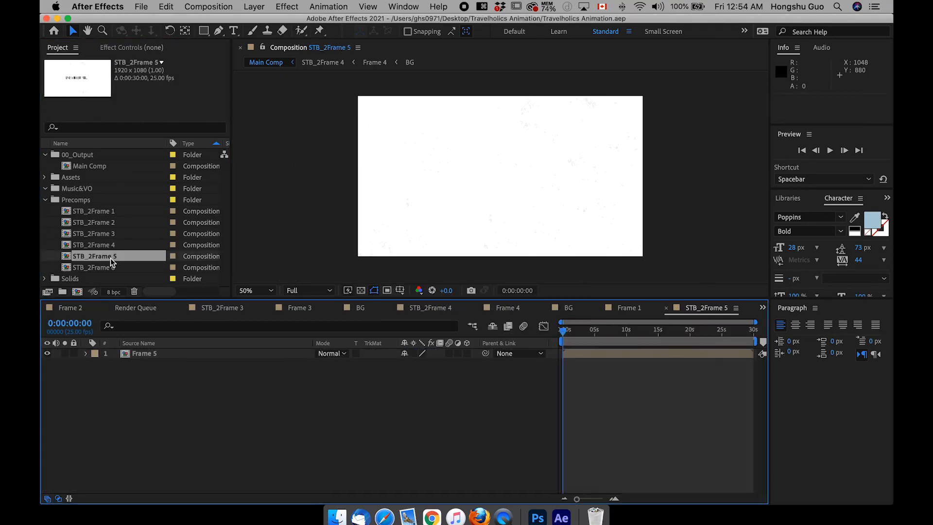
{"action": "double_click", "coordinate": [138, 354]}
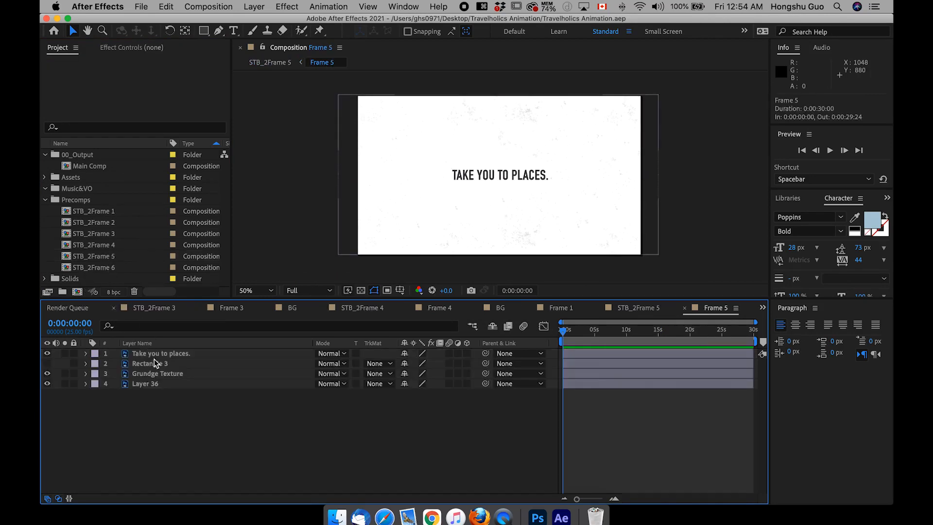
{"action": "left_click", "coordinate": [48, 353]}
{"action": "left_click", "coordinate": [47, 354]}
{"action": "left_click", "coordinate": [161, 354]}
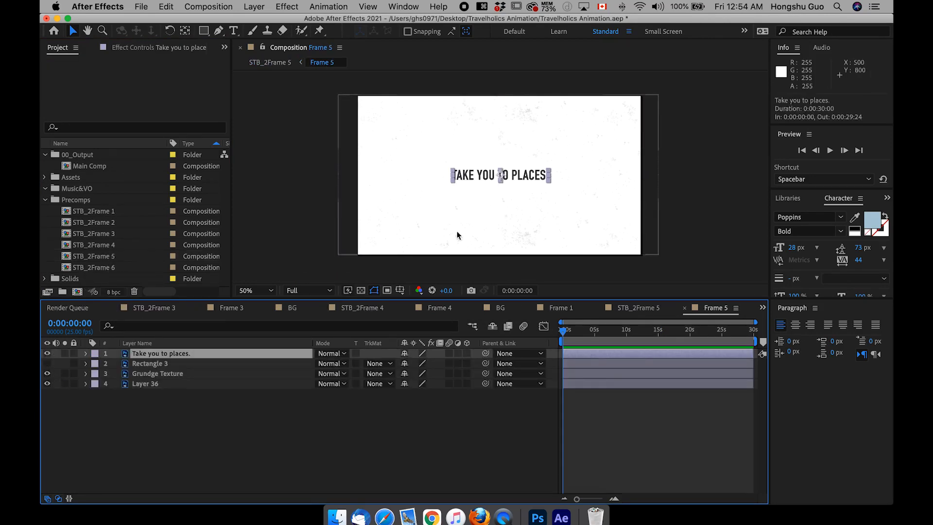
{"action": "key", "text": "super+c"}
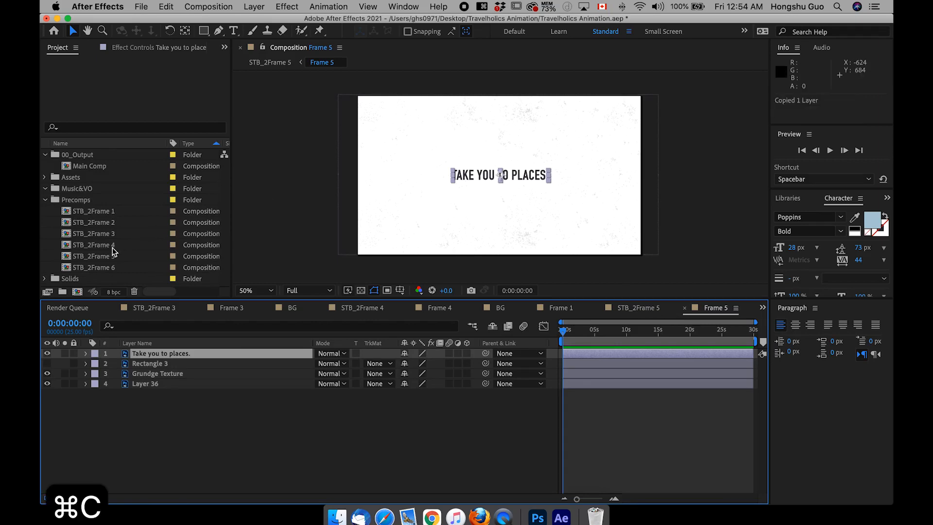
Paste the copied title layer at the top of the Main Comp and start it at 0:00:16:14.
{"action": "double_click", "coordinate": [90, 166]}
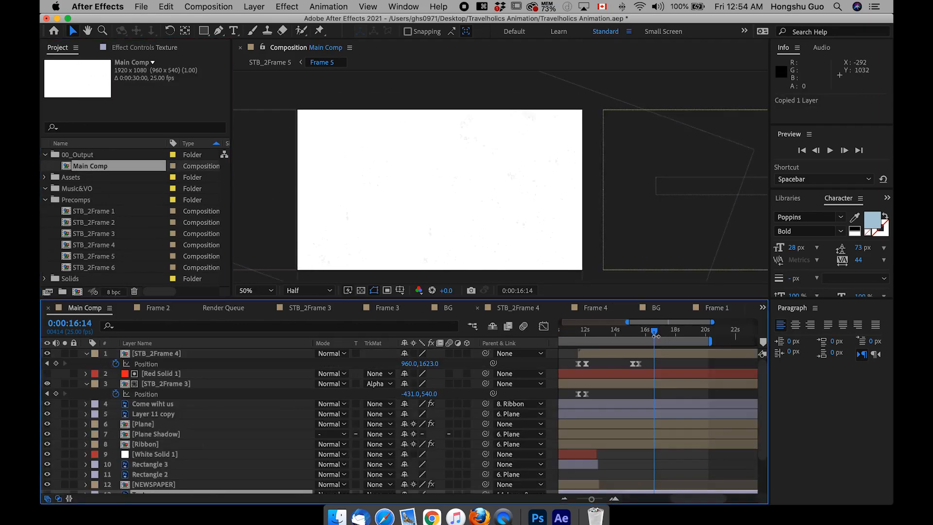
{"action": "left_click", "coordinate": [654, 357]}
{"action": "key", "text": "super+v"}
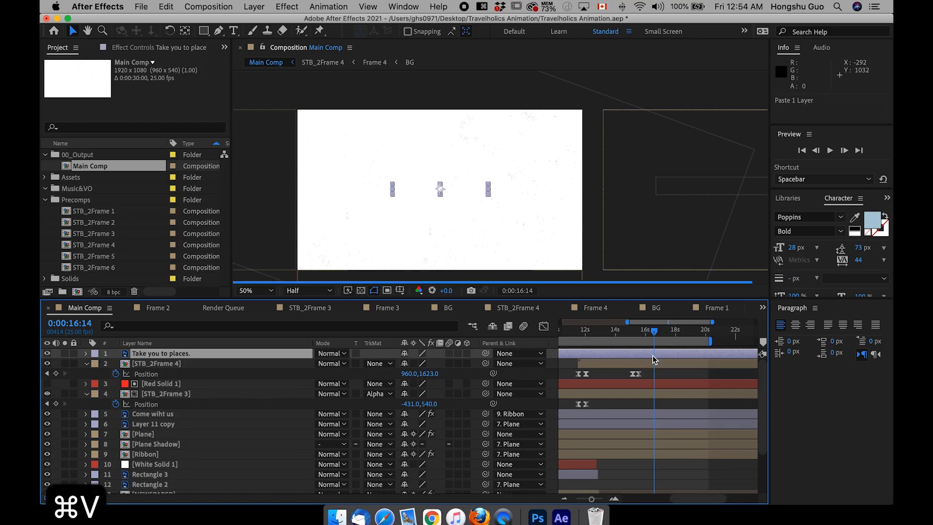
{"action": "key", "text": "bracketleft"}
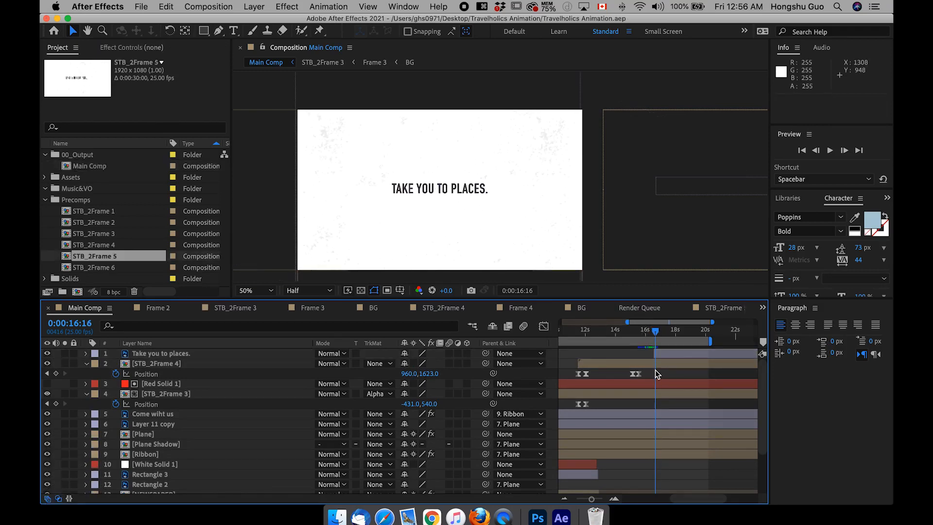
Draw a short vertical line with the Pen tool just left of the "TAKE YOU TO PLACES." title, about as tall as the text.
{"action": "key", "text": "super+equal"}
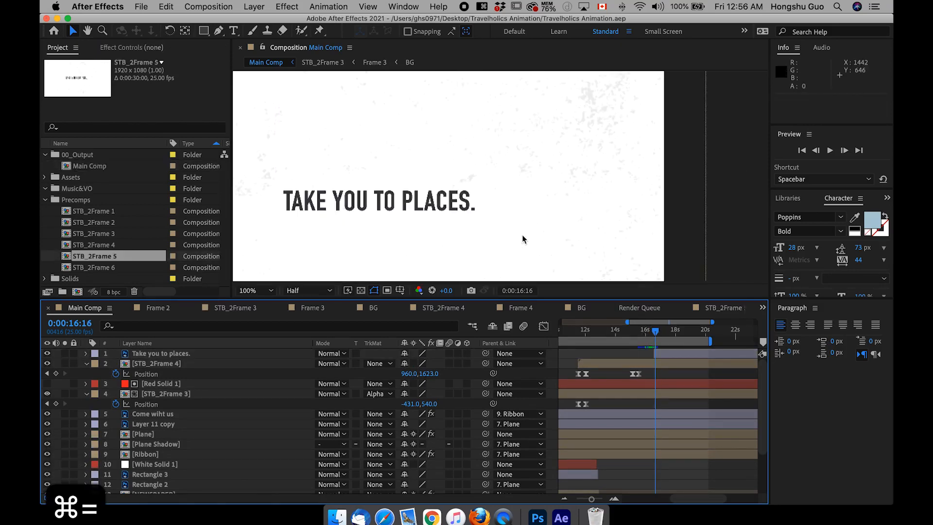
{"action": "key", "text": "space"}
{"action": "left_click_drag", "start_coordinate": [457, 223], "coordinate": [573, 198]}
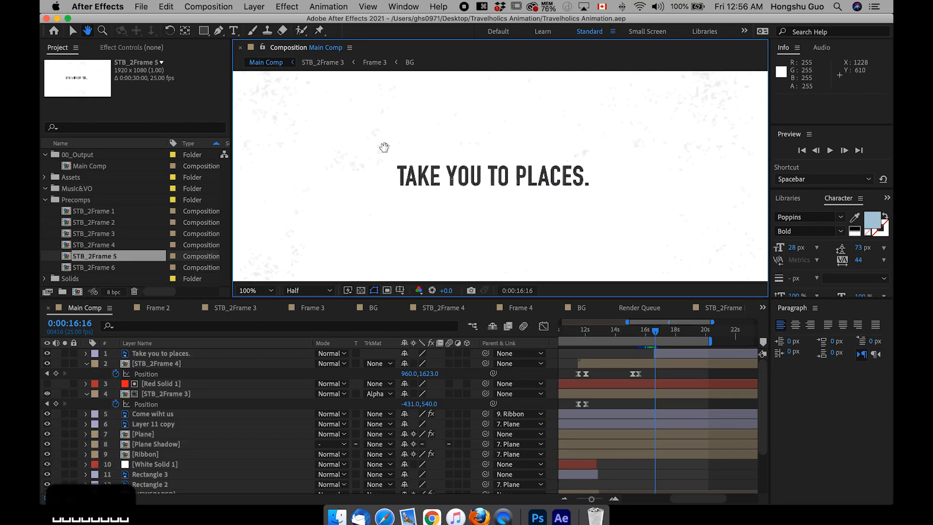
{"action": "left_click", "coordinate": [663, 372]}
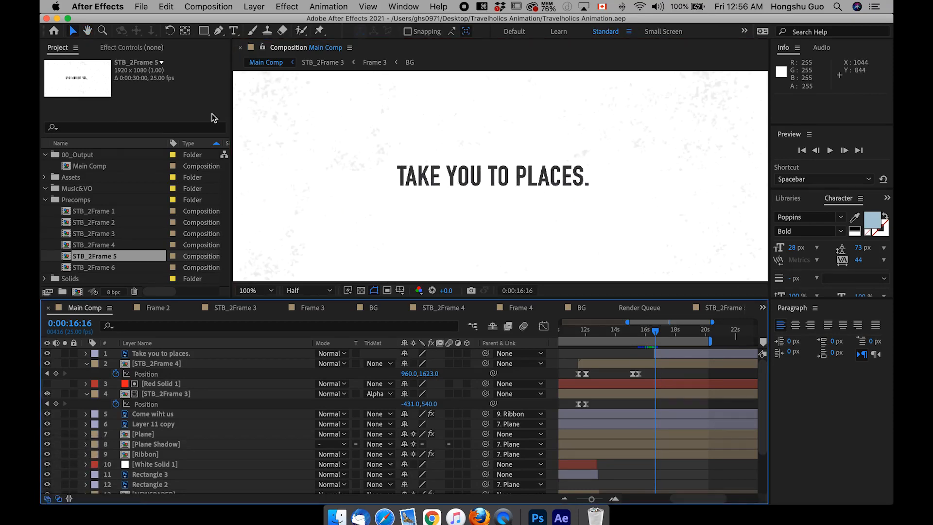
{"action": "left_click", "coordinate": [218, 31]}
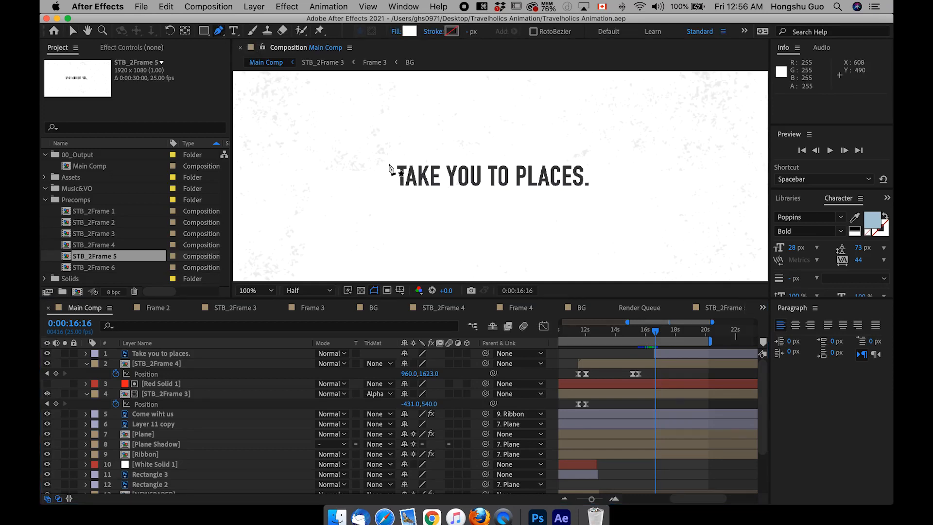
{"action": "left_click", "coordinate": [388, 163]}
{"action": "left_click", "coordinate": [388, 190]}
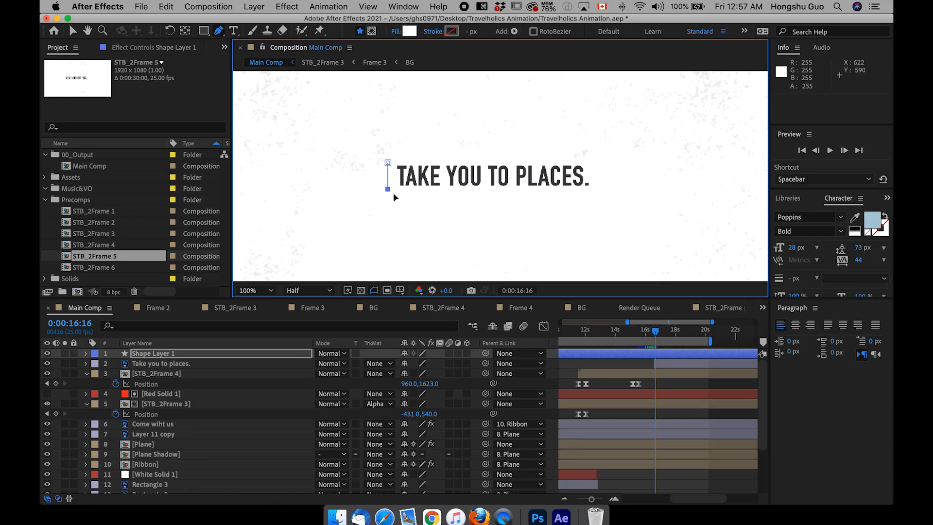
Turn off the vertical line's fill and set its stroke color to black.
{"action": "left_click", "coordinate": [411, 35], "text": "alt"}
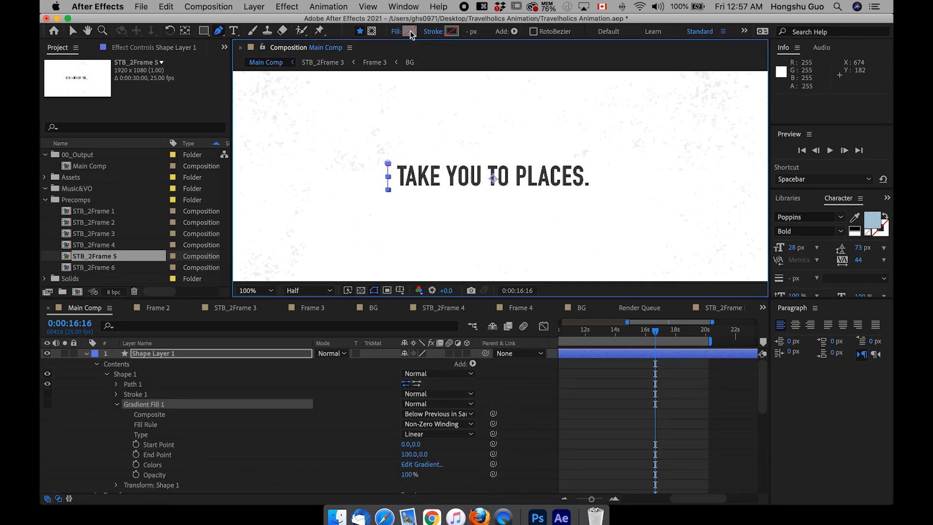
{"action": "left_click", "coordinate": [452, 31]}
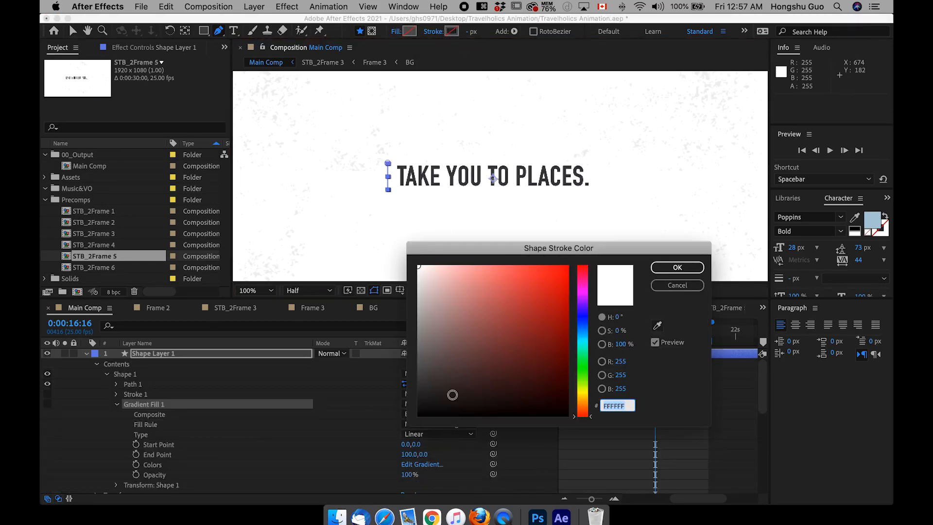
{"action": "left_click", "coordinate": [419, 415]}
{"action": "left_click", "coordinate": [678, 267]}
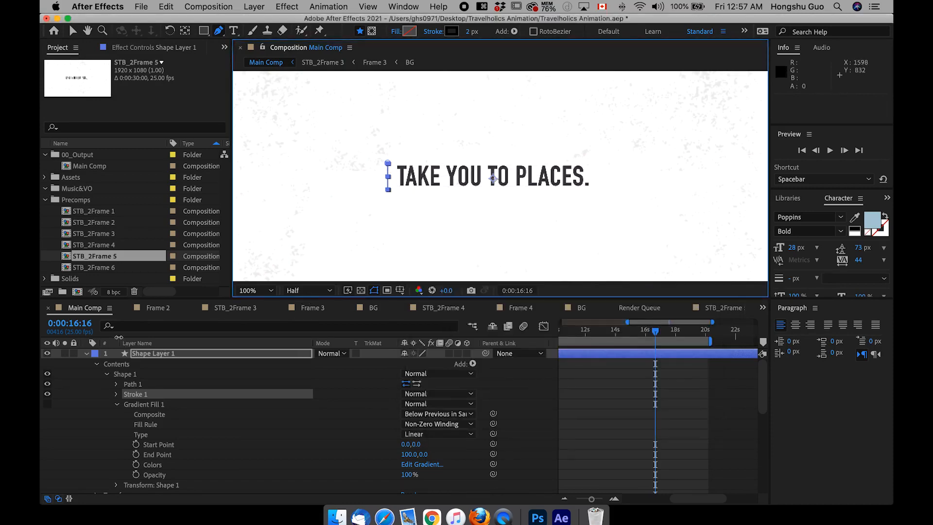
{"action": "left_click", "coordinate": [86, 353]}
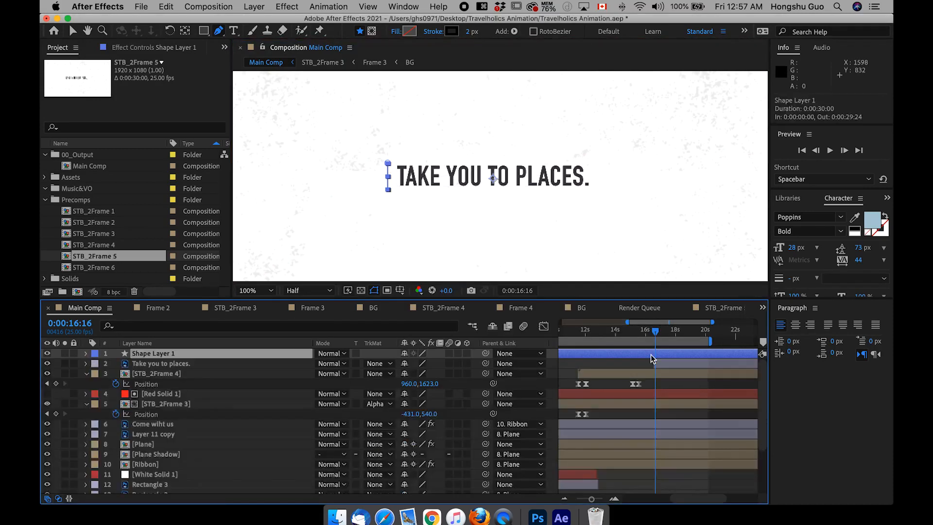
Align the start of Shape Layer 1 with the title layer at 0:00:16:14.
{"action": "key", "text": "bracketleft"}
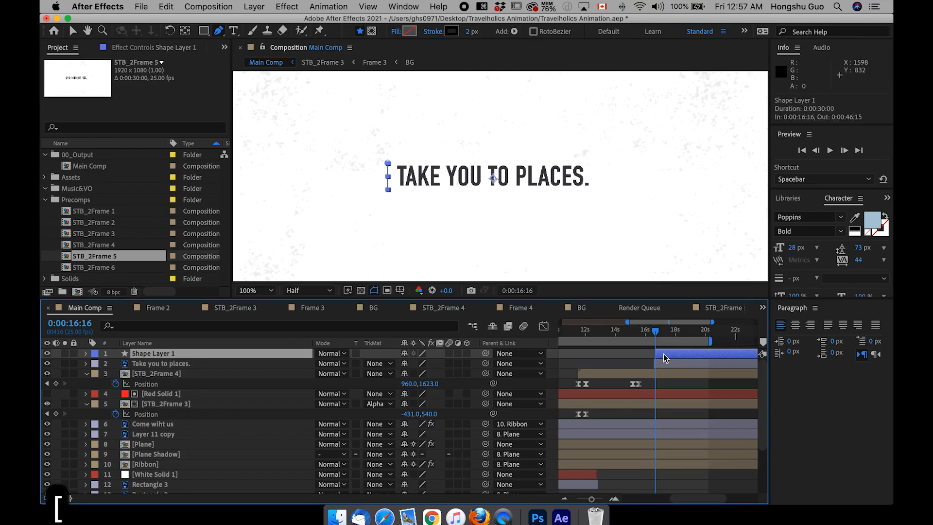
{"action": "left_click", "coordinate": [638, 359]}
{"action": "key", "text": "v"}
{"action": "left_click", "coordinate": [388, 177]}
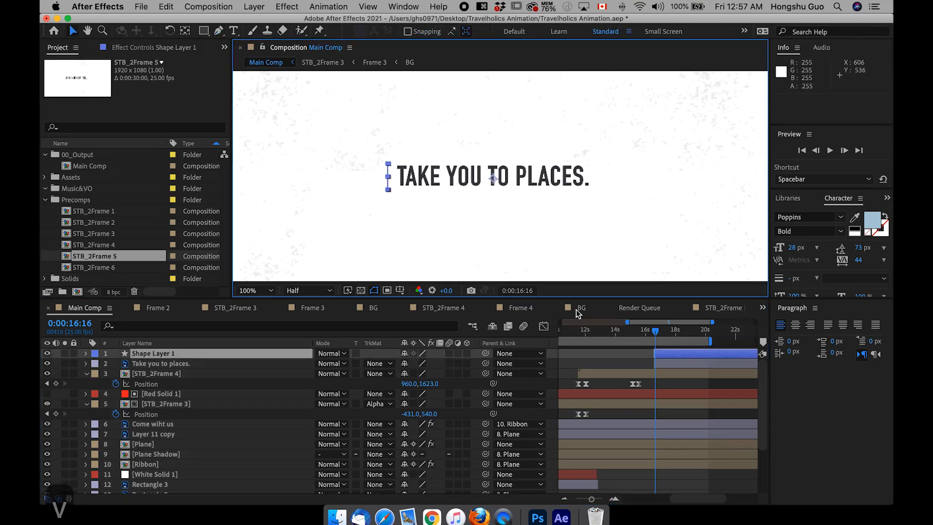
Set an Opacity keyframe of 100% on Shape Layer 1 at 0:00:16:14.
{"action": "left_click", "coordinate": [152, 357]}
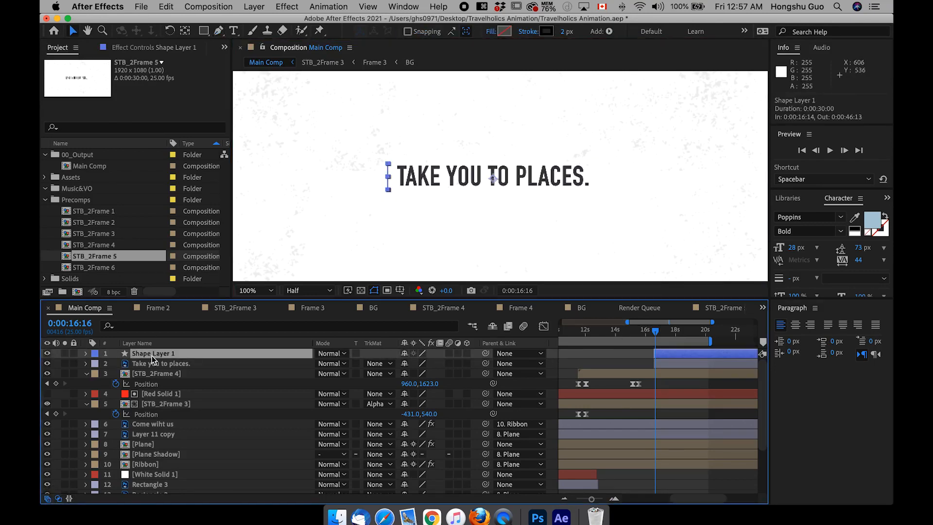
{"action": "key", "text": "t"}
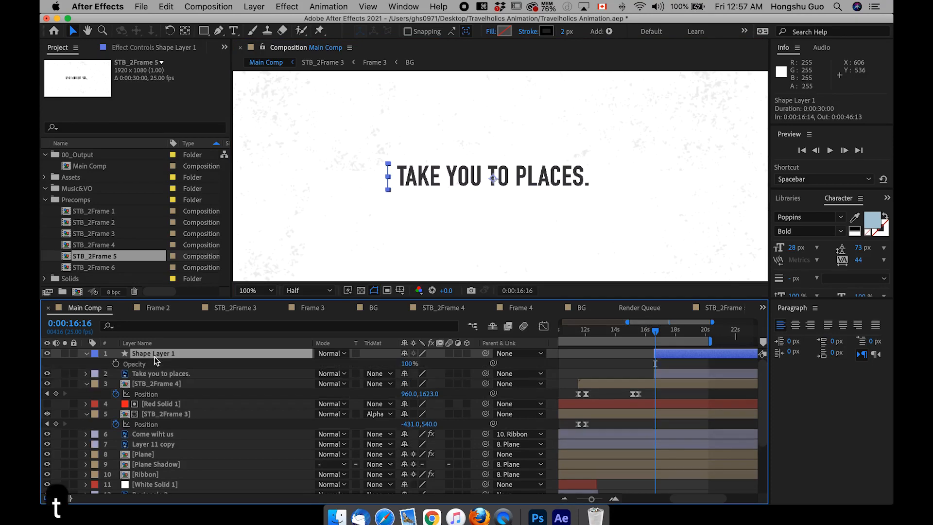
{"action": "left_click_drag", "start_coordinate": [592, 500], "coordinate": [598, 501]}
{"action": "key", "text": "Page_Up"}
{"action": "key", "text": "Page_Up"}
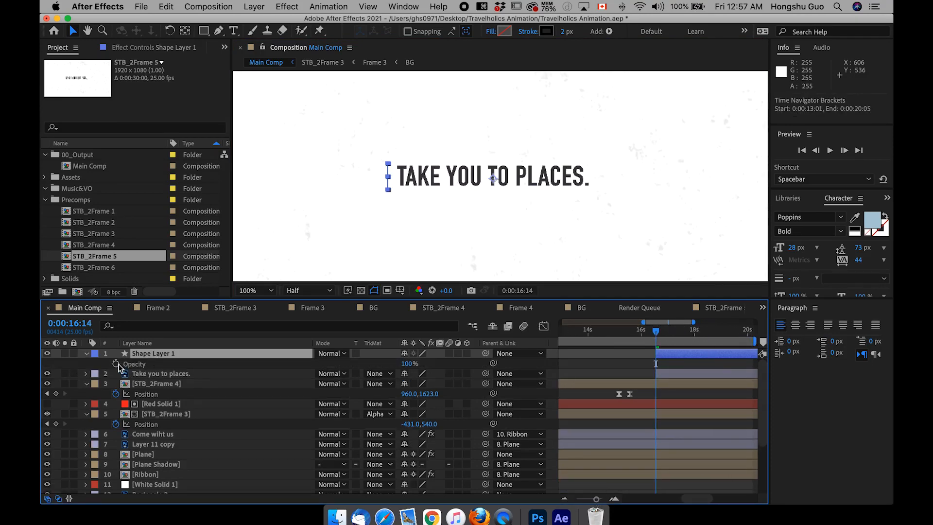
{"action": "left_click", "coordinate": [117, 364]}
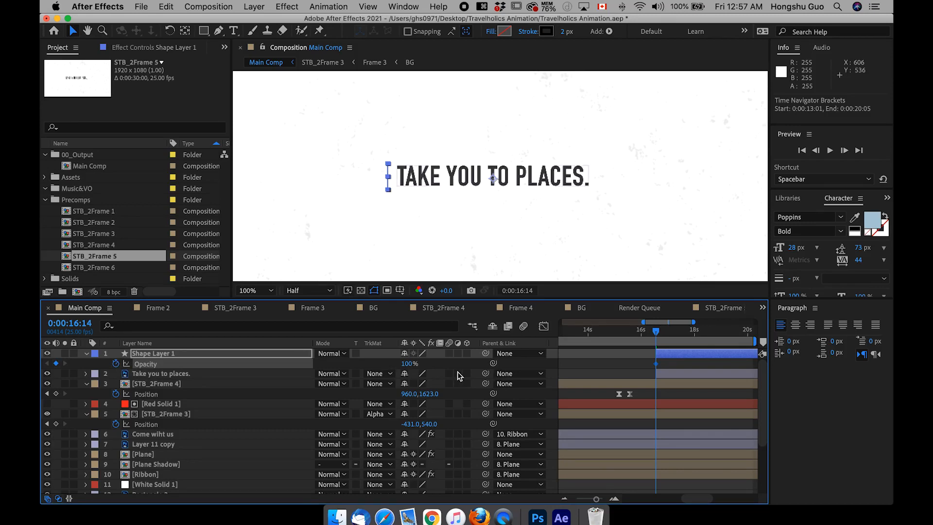
Set Shape Layer 1's opacity to 1% five frames further on, at 0:00:16:19.
{"action": "key", "text": "super+Right"}
{"action": "key", "text": "super+Right"}
{"action": "key", "text": "super+Right"}
{"action": "key", "text": "super+Right"}
{"action": "key", "text": "super+Right"}
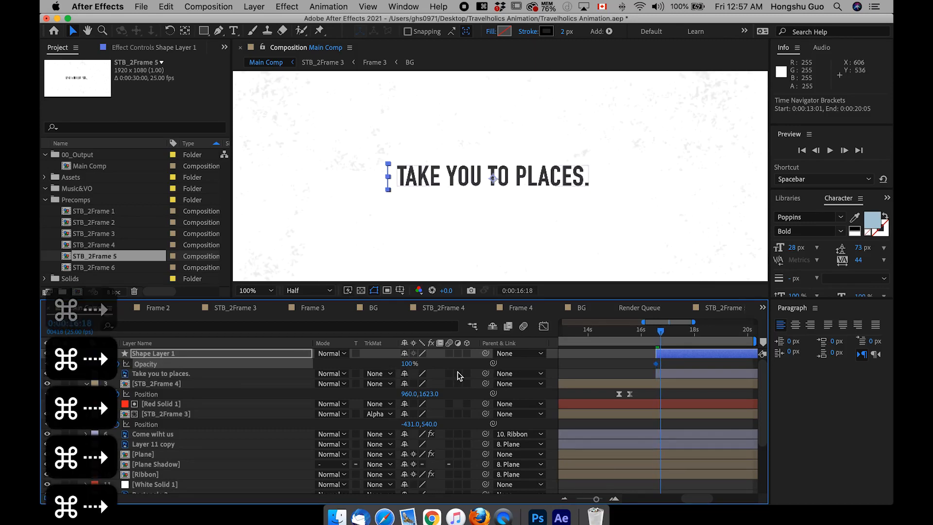
{"action": "left_click", "coordinate": [408, 364]}
{"action": "type", "text": "1"}
{"action": "left_click", "coordinate": [452, 368]}
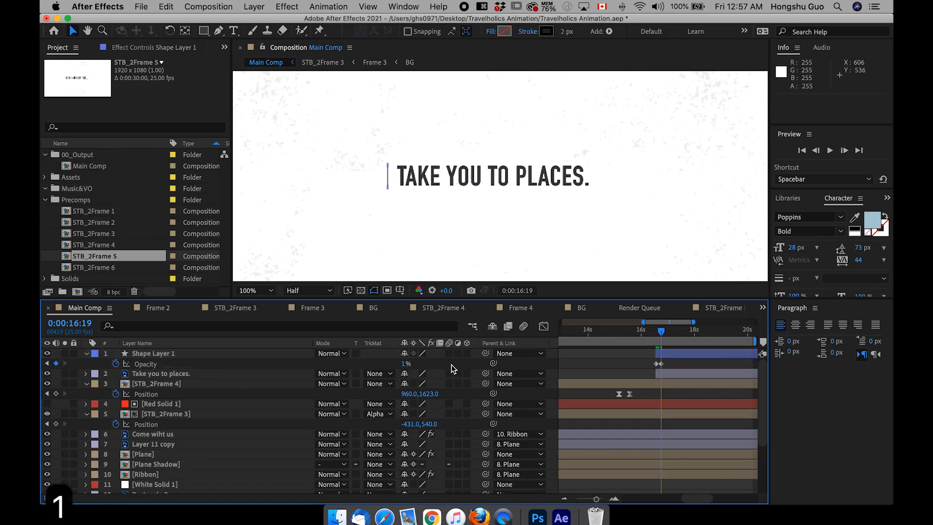
Bring Shape Layer 1's opacity up to 98% at 0:00:16:24.
{"action": "key", "text": "super+Right"}
{"action": "key", "text": "super+Right"}
{"action": "key", "text": "super+Right"}
{"action": "key", "text": "super+Right"}
{"action": "key", "text": "super+Right"}
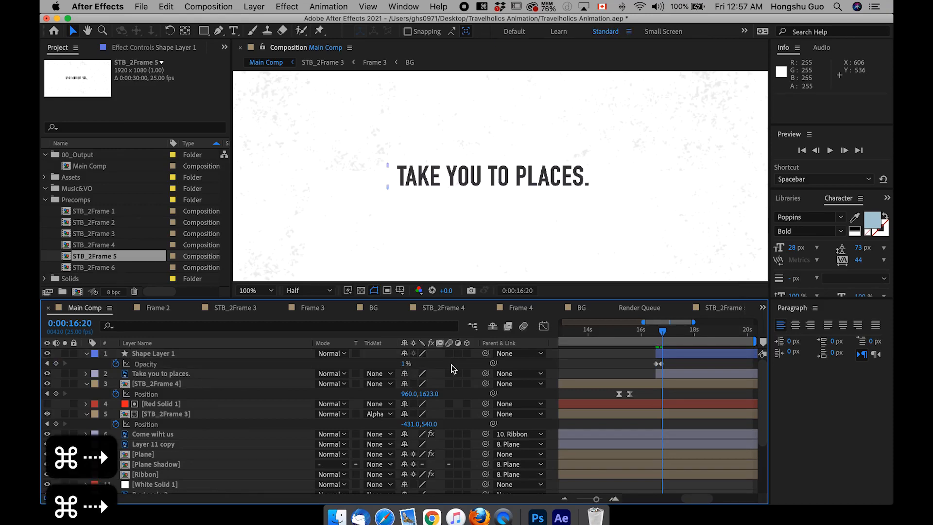
{"action": "left_click", "coordinate": [403, 364]}
{"action": "type", "text": "98"}
{"action": "left_click", "coordinate": [451, 367]}
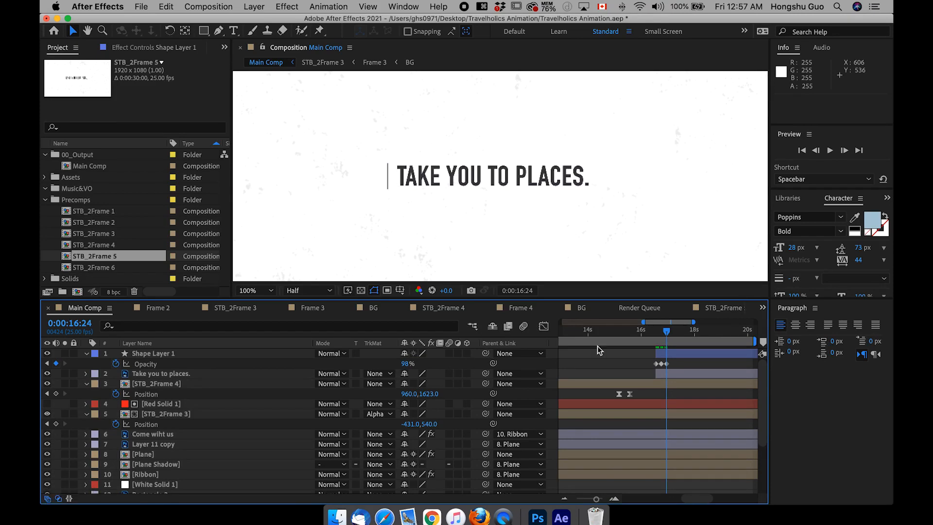
Try pasting a copy of Shape Layer 1's last two Opacity keyframes at 0:00:17:05.
{"action": "left_click", "coordinate": [673, 332]}
{"action": "left_click_drag", "start_coordinate": [673, 360], "coordinate": [662, 367]}
{"action": "key", "text": "super+c"}
{"action": "key", "text": "super+v"}
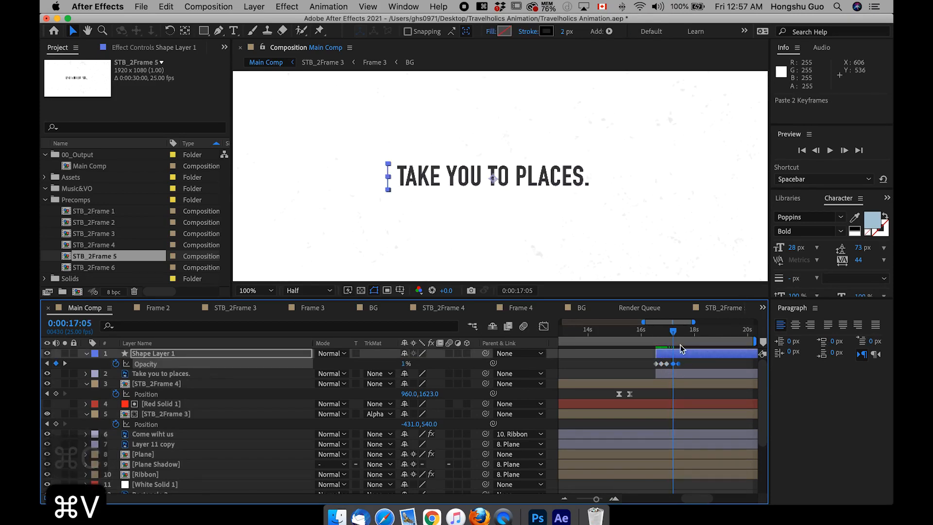
{"action": "left_click", "coordinate": [657, 334]}
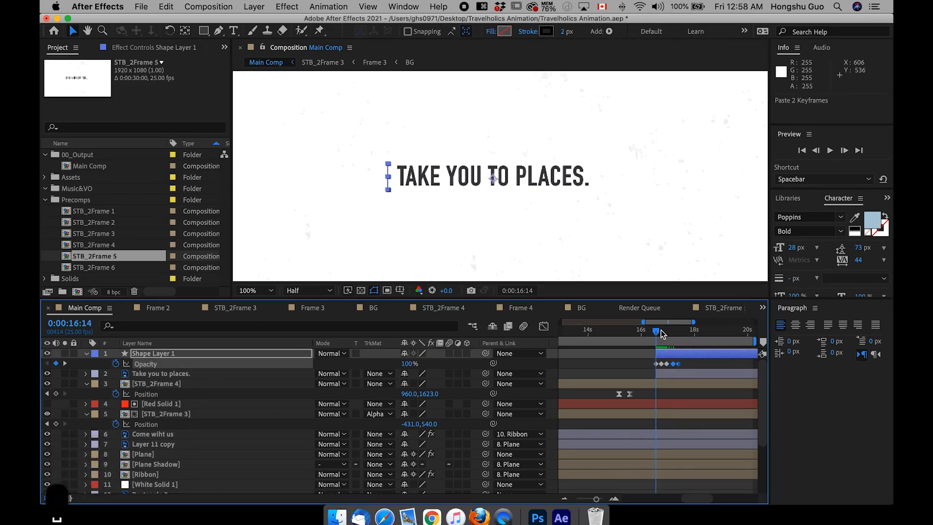
{"action": "key", "text": "BackSpace"}
Copy all three Opacity keyframes of Shape Layer 1 and paste them at 0:00:17:05.
{"action": "left_click", "coordinate": [657, 336]}
{"action": "key", "text": "k"}
{"action": "key", "text": "k"}
{"action": "left_click", "coordinate": [655, 335]}
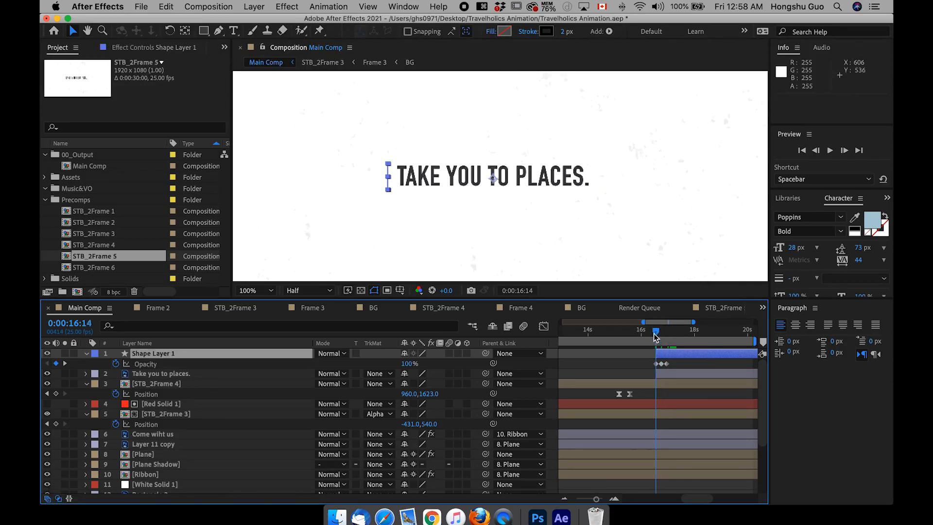
{"action": "left_click_drag", "start_coordinate": [657, 335], "coordinate": [664, 331]}
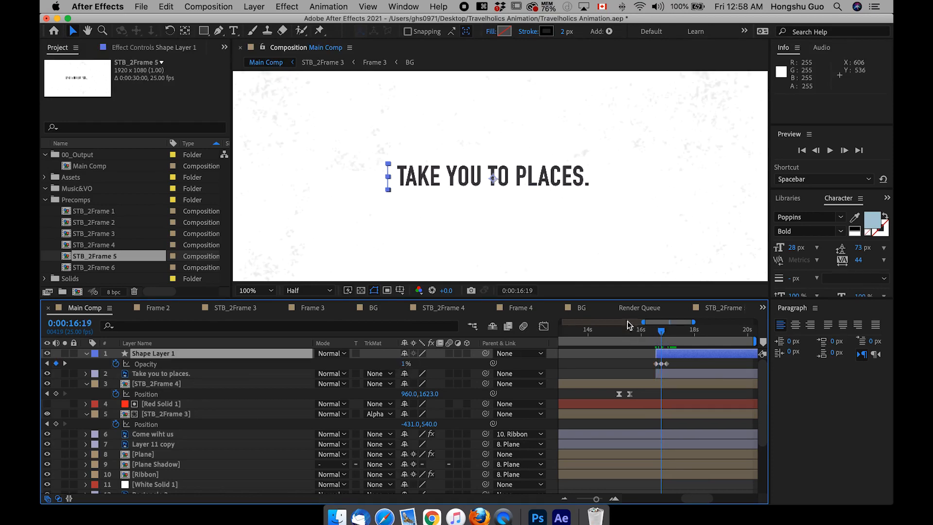
{"action": "left_click_drag", "start_coordinate": [665, 336], "coordinate": [649, 363]}
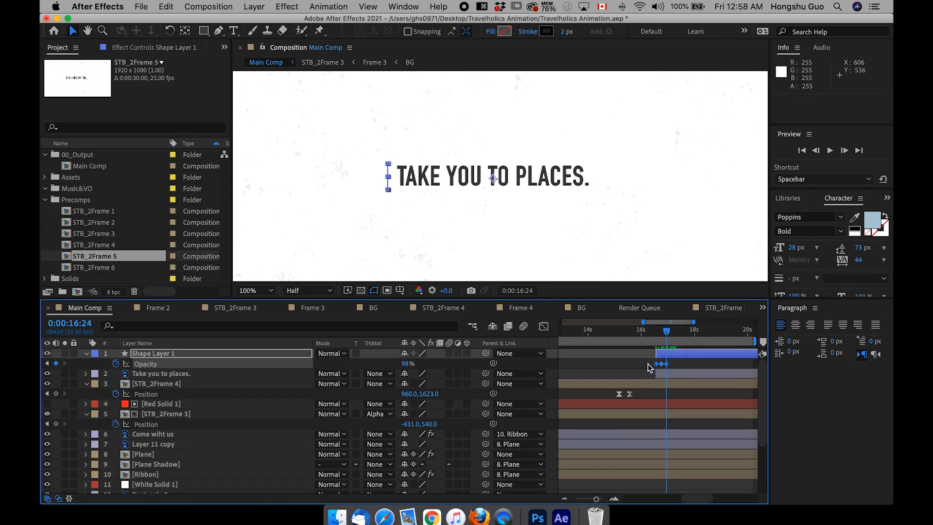
{"action": "key", "text": "super+c"}
{"action": "left_click_drag", "start_coordinate": [672, 336], "coordinate": [678, 333]}
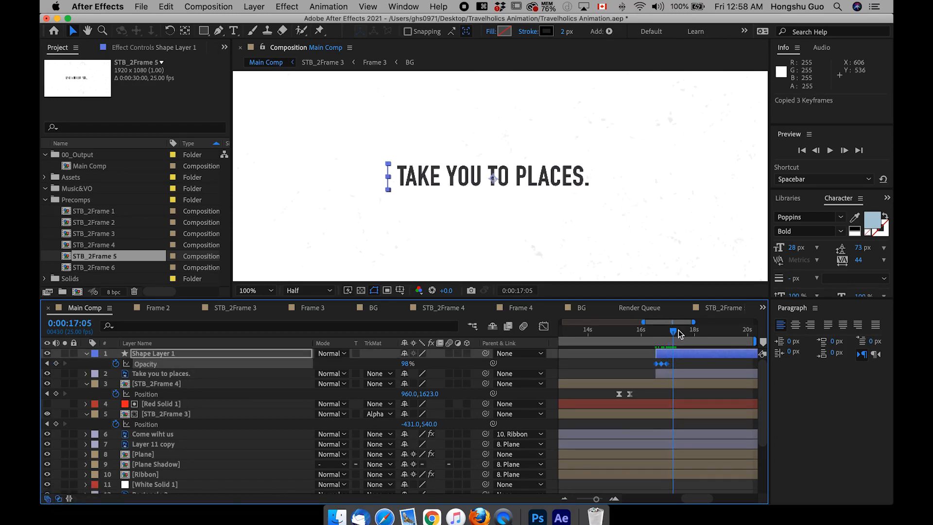
{"action": "key", "text": "super+v"}
Preview the blink and shift the second set of Opacity keyframes to start at 0:00:17:14.
{"action": "left_click", "coordinate": [650, 331]}
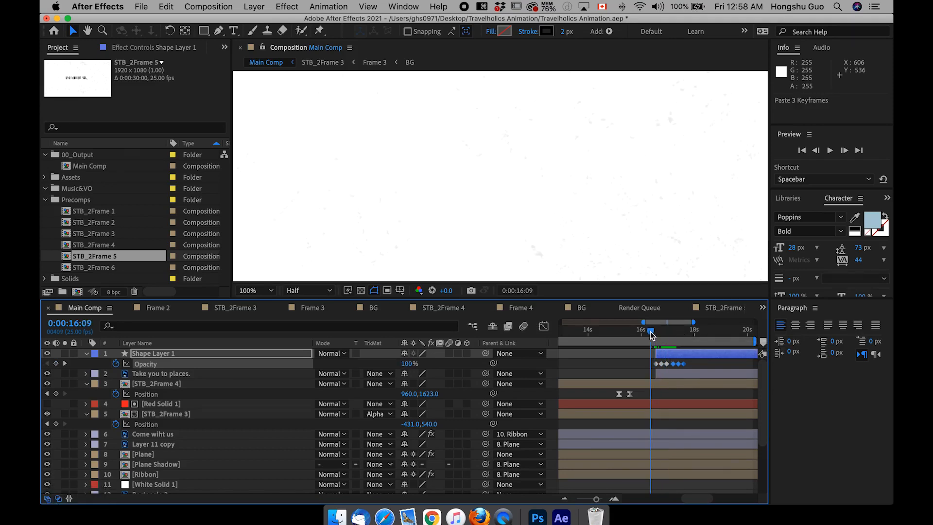
{"action": "left_click", "coordinate": [629, 360]}
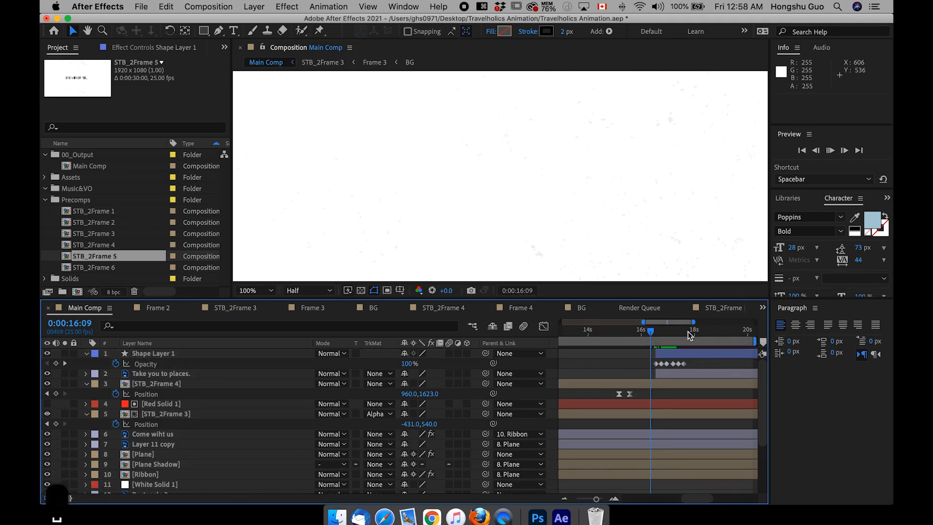
{"action": "key", "text": "space"}
{"action": "left_click", "coordinate": [655, 335]}
{"action": "left_click_drag", "start_coordinate": [654, 335], "coordinate": [681, 330]}
{"action": "left_click", "coordinate": [672, 364]}
{"action": "left_click_drag", "start_coordinate": [679, 365], "coordinate": [707, 362]}
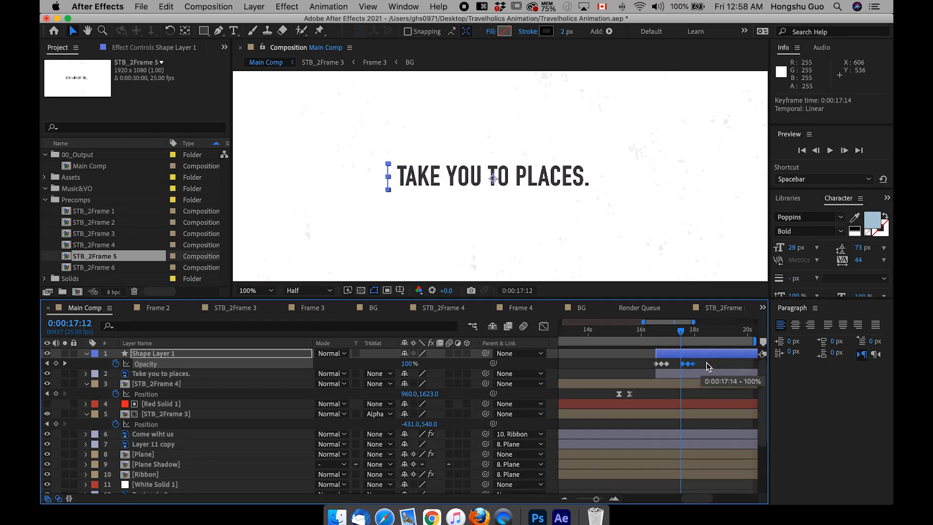
{"action": "left_click", "coordinate": [677, 367]}
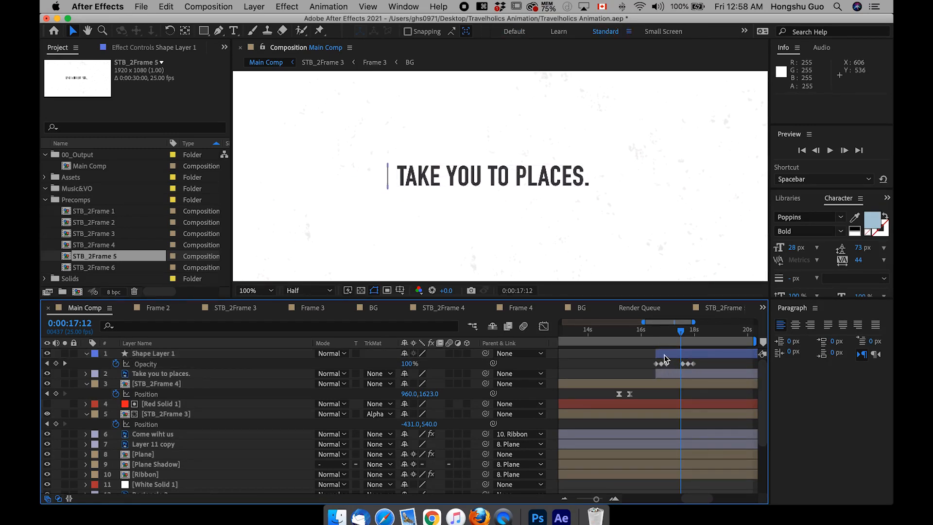
Play the blink from 0:00:16:14 and move the second set of Opacity keyframes to start at 0:00:17:10.
{"action": "left_click", "coordinate": [657, 330]}
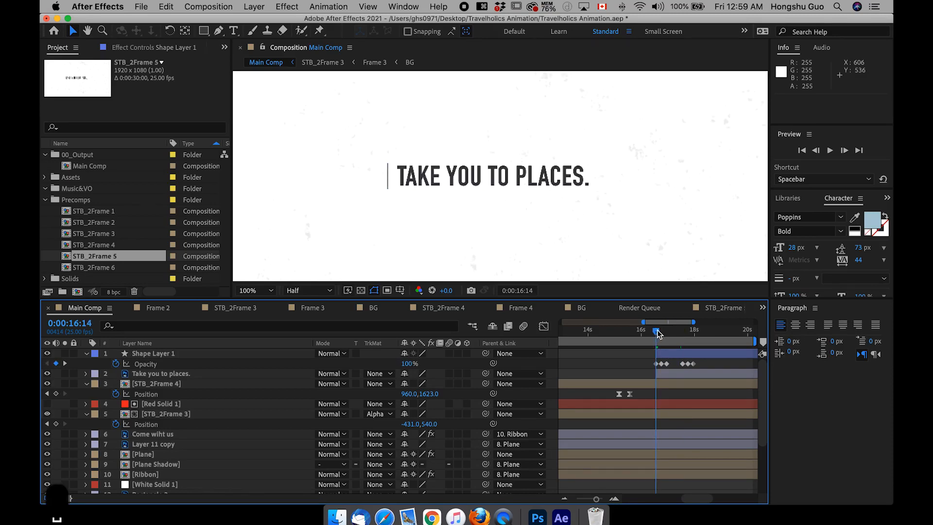
{"action": "key", "text": "space"}
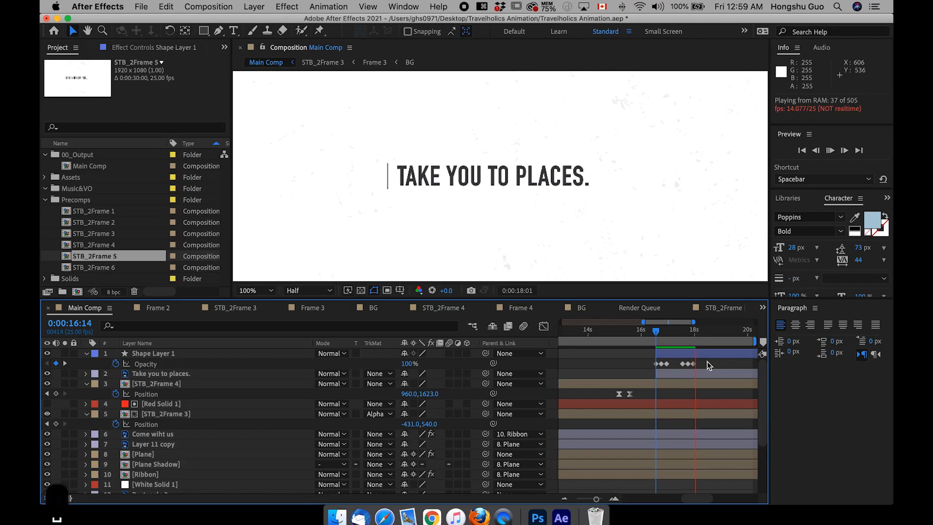
{"action": "left_click_drag", "start_coordinate": [680, 367], "coordinate": [699, 361]}
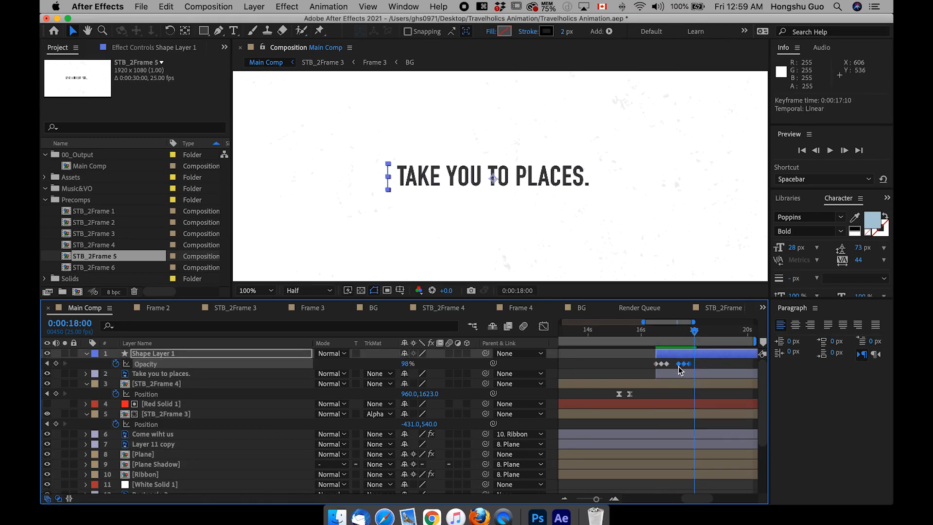
Paste a copy of the second set of three Opacity keyframes at 0:00:18:05.
{"action": "key", "text": "super+c"}
{"action": "left_click_drag", "start_coordinate": [699, 336], "coordinate": [701, 335]}
{"action": "key", "text": "super+v"}
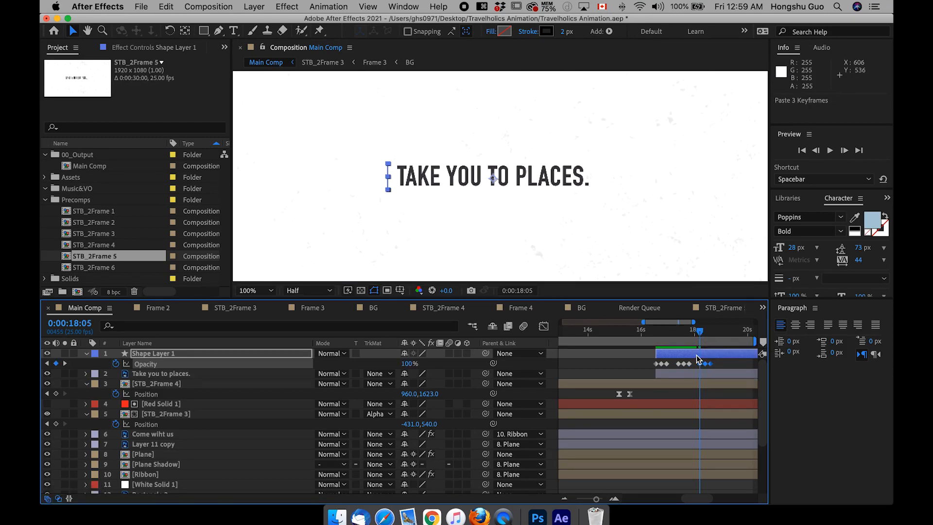
Reveal Shape Layer 1's Position alongside its Opacity and set a Position keyframe at 0:00:17:12.
{"action": "key", "text": "p"}
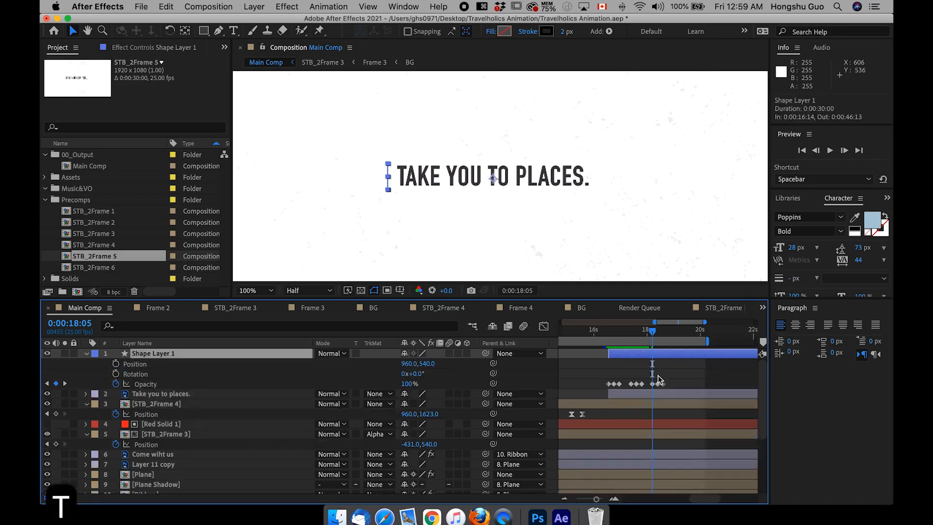
{"action": "left_click", "coordinate": [675, 378]}
{"action": "mouse_move", "coordinate": [653, 330]}
{"action": "left_mouse_down"}
{"action": "mouse_move", "coordinate": [623, 331]}
{"action": "mouse_move", "coordinate": [634, 329]}
{"action": "left_mouse_up"}
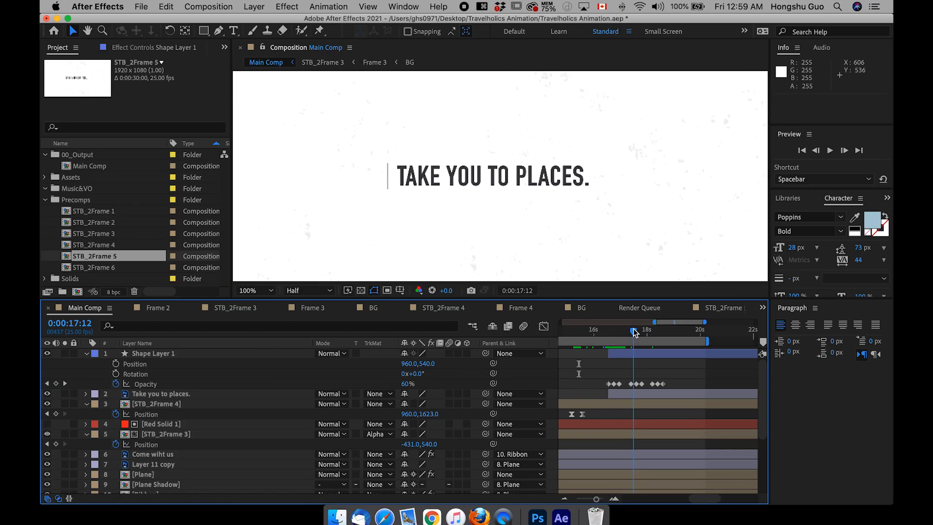
{"action": "left_click", "coordinate": [637, 354]}
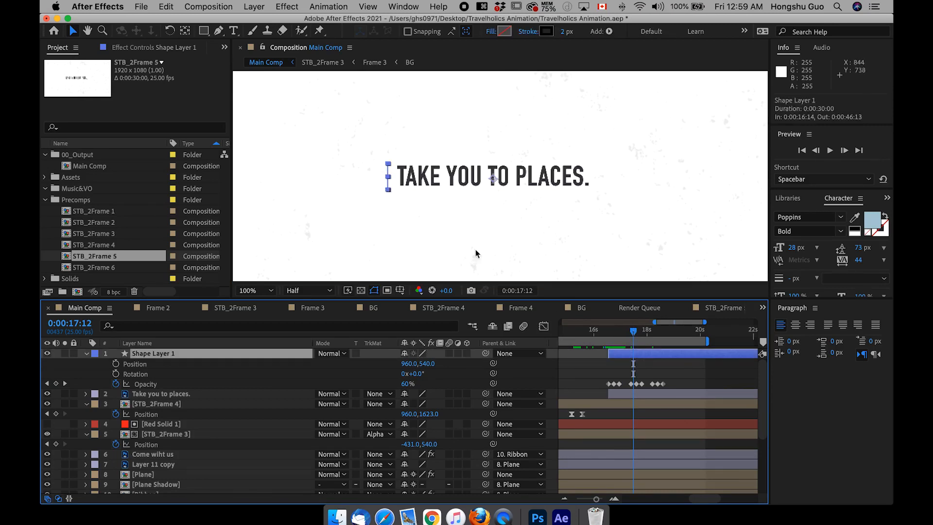
{"action": "left_click", "coordinate": [116, 364]}
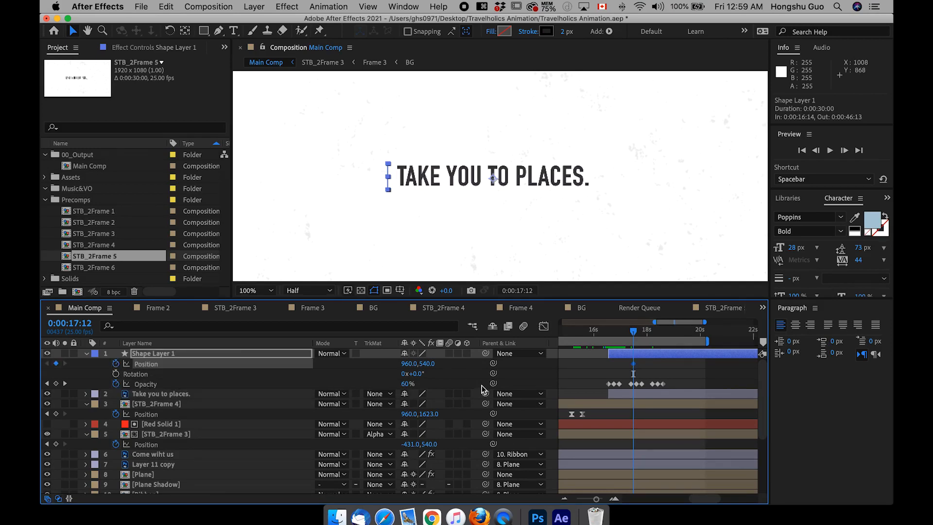
Keyframe the cursor line's horizontal move to the title's far end at 0:00:17:22, and delay that keyframe to just past 0:00:18:00.
{"action": "key", "text": "shift+super+Right"}
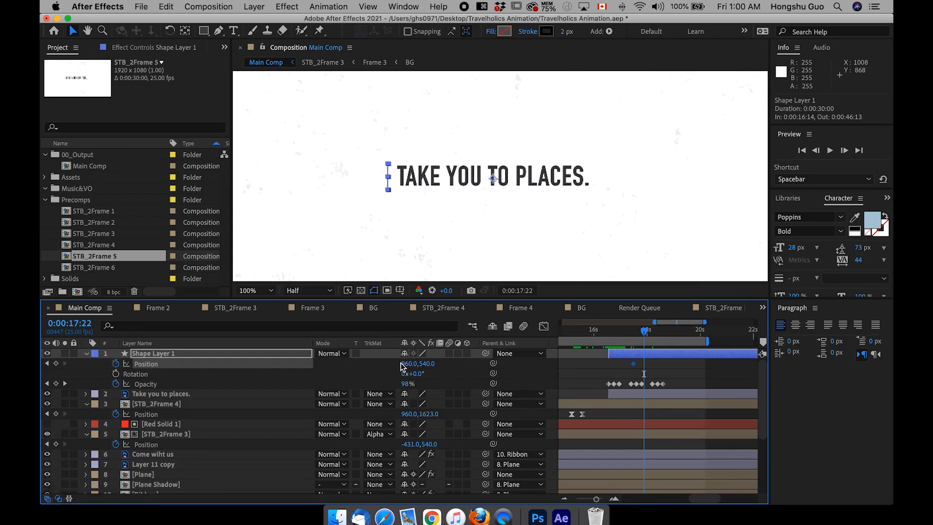
{"action": "left_click_drag", "start_coordinate": [401, 367], "coordinate": [806, 363]}
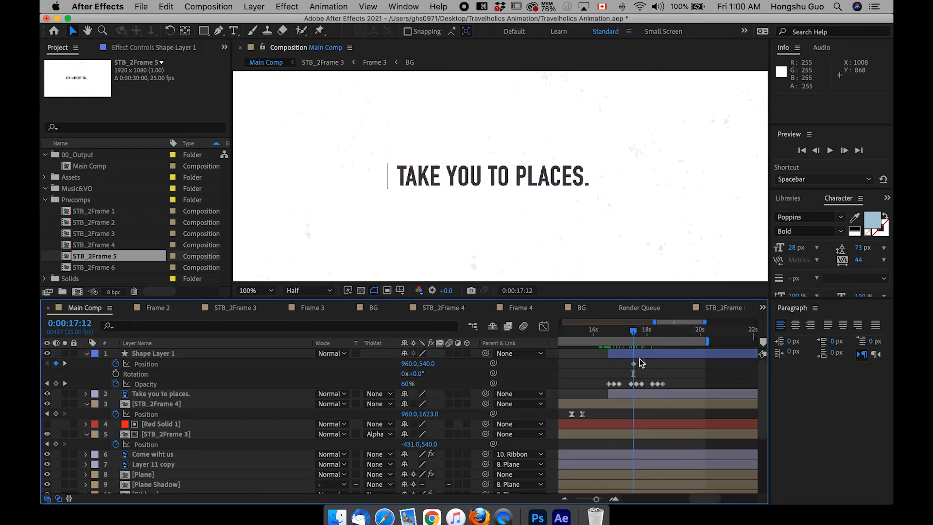
{"action": "left_click_drag", "start_coordinate": [644, 364], "coordinate": [652, 364]}
{"action": "left_click", "coordinate": [665, 365]}
{"action": "left_click", "coordinate": [626, 393]}
{"action": "left_click", "coordinate": [622, 375]}
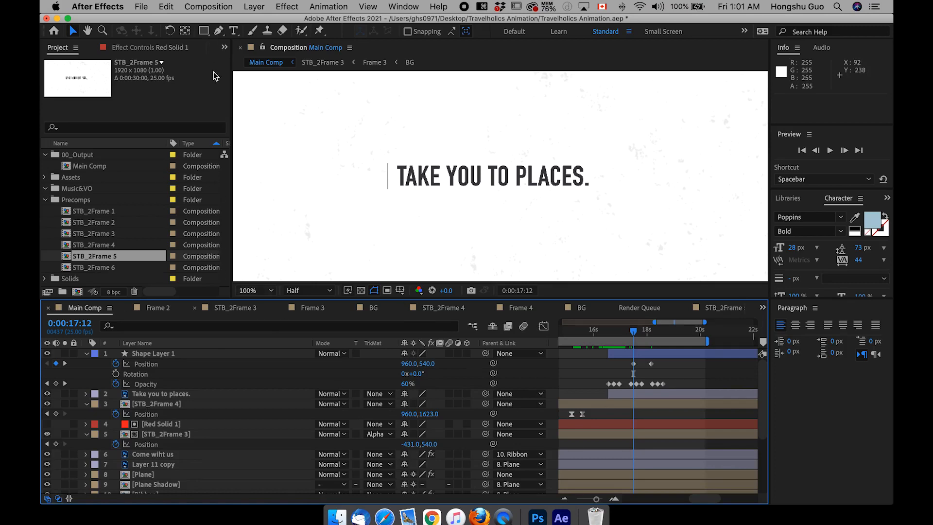
Draw a separate rectangle about 580 px wide and 98 px tall extending left from the cursor line, and remove its stroke.
{"action": "left_click", "coordinate": [205, 31]}
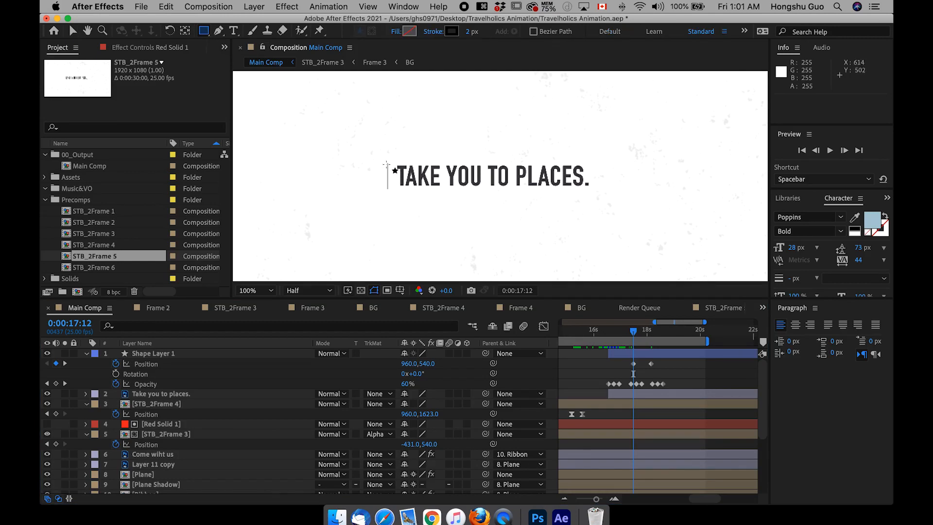
{"action": "mouse_move", "coordinate": [387, 163]}
{"action": "left_mouse_down"}
{"action": "mouse_move", "coordinate": [327, 183]}
{"action": "mouse_move", "coordinate": [215, 192]}
{"action": "left_mouse_up"}
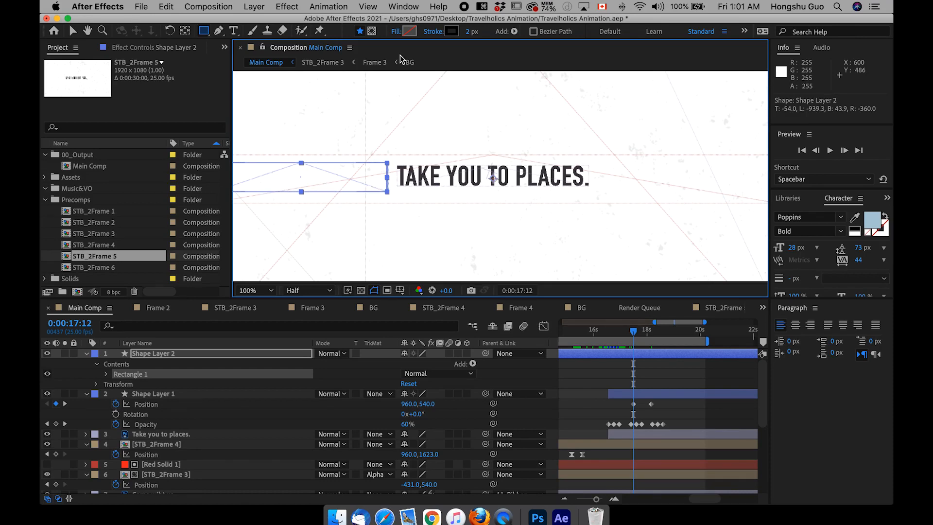
{"action": "left_click", "coordinate": [451, 34]}
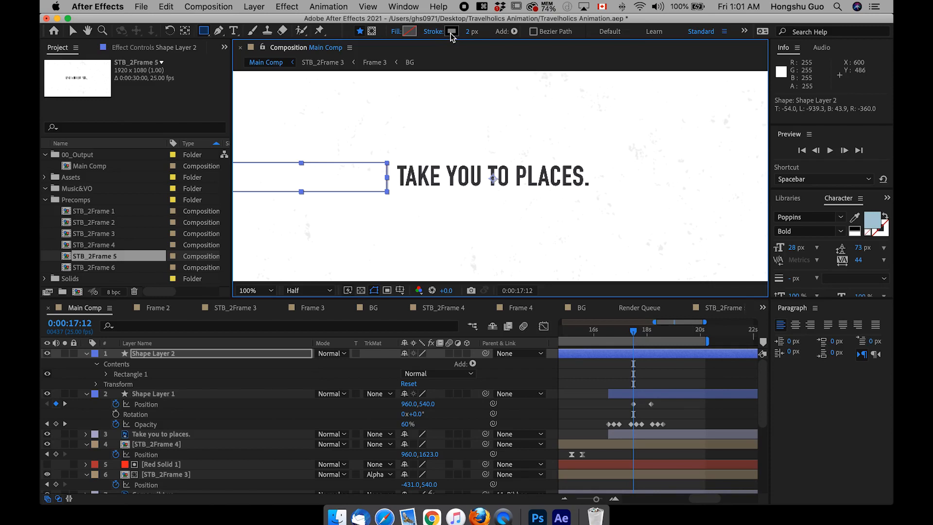
{"action": "left_click", "coordinate": [452, 34], "text": "alt"}
{"action": "left_click", "coordinate": [452, 34], "text": "alt"}
Fill the new rectangle with light red FE9696 and collapse its layer properties.
{"action": "left_click", "coordinate": [410, 31]}
{"action": "left_click", "coordinate": [480, 266]}
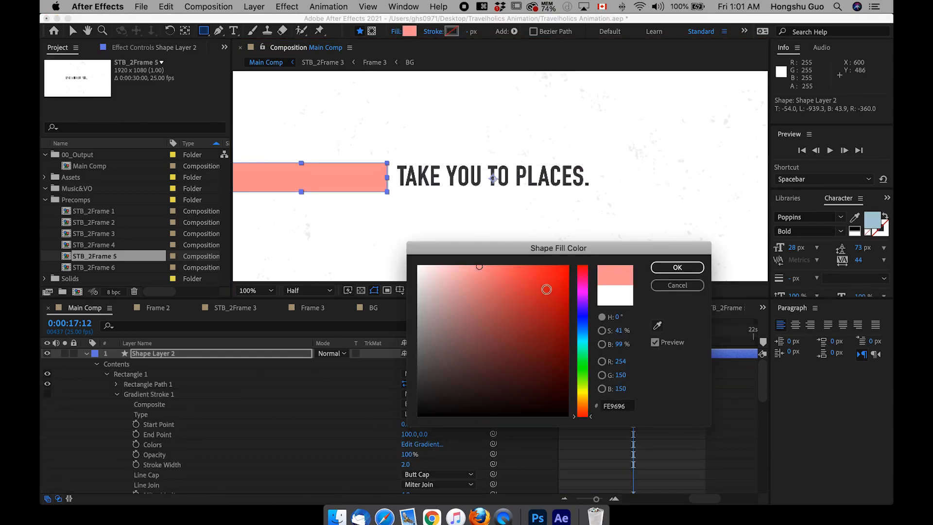
{"action": "left_click", "coordinate": [702, 268]}
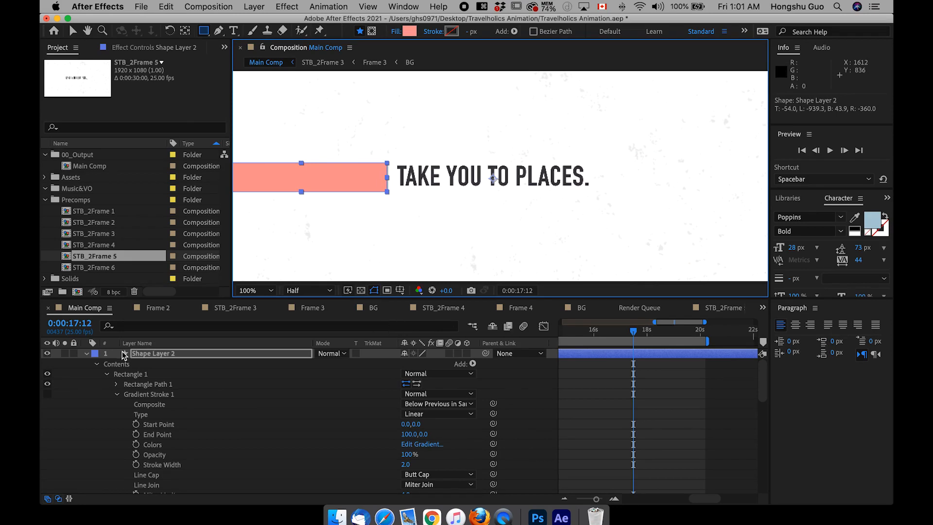
{"action": "left_click", "coordinate": [87, 354]}
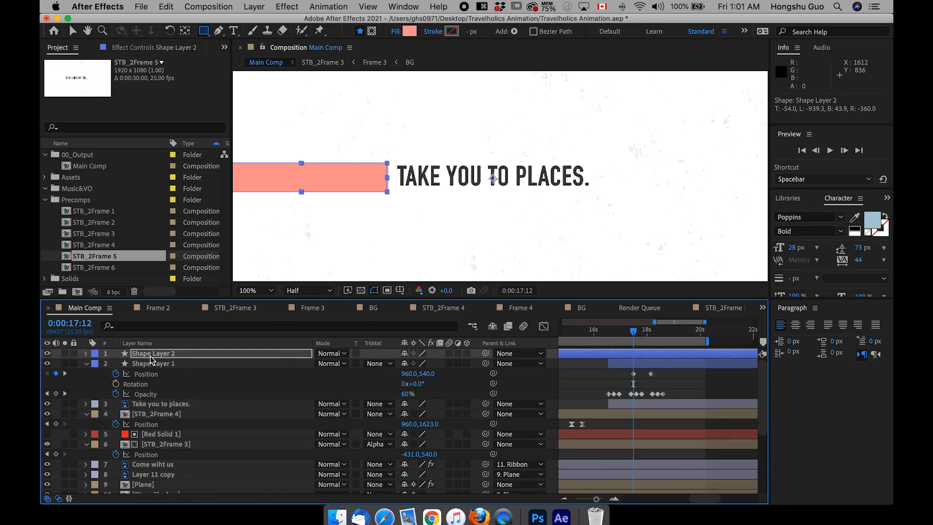
Parent Shape Layer 2, the light red rectangle, to Shape Layer 1 so it follows the cursor line.
{"action": "key", "text": "v"}
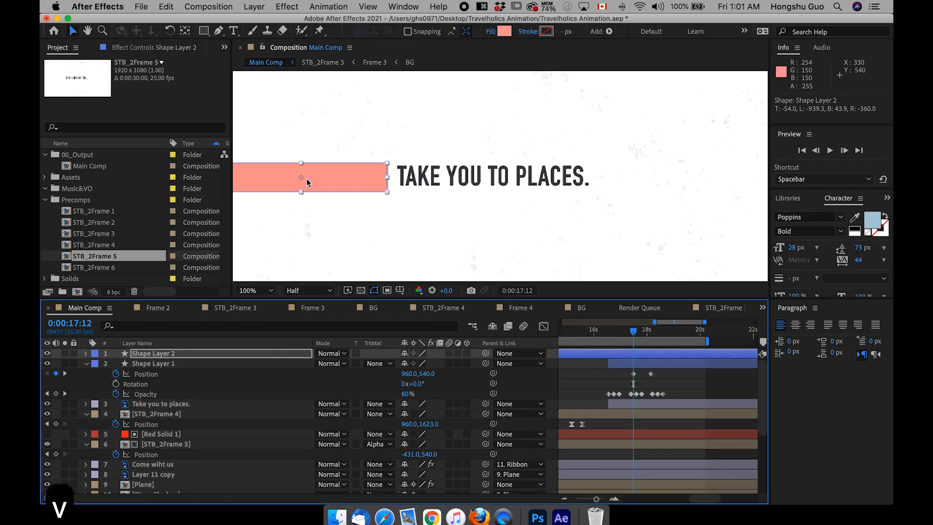
{"action": "left_click", "coordinate": [154, 363]}
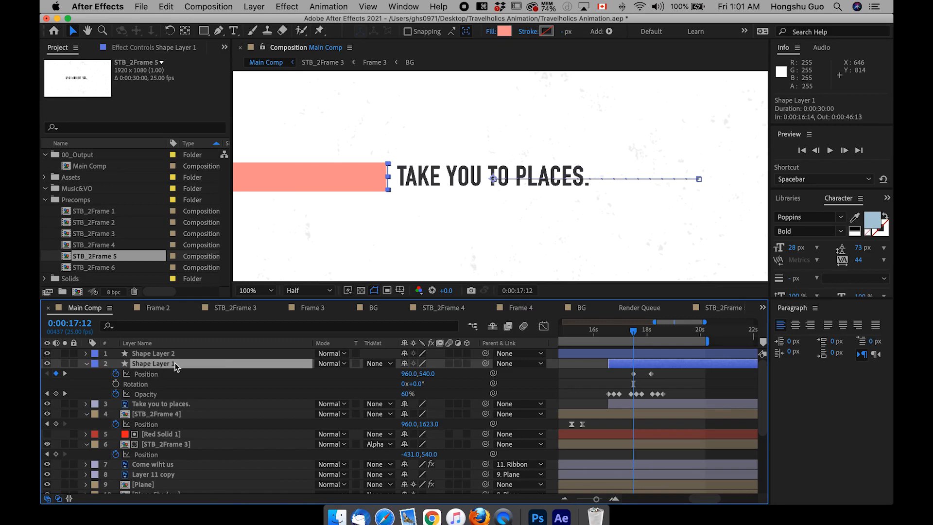
{"action": "left_click_drag", "start_coordinate": [485, 354], "coordinate": [206, 364]}
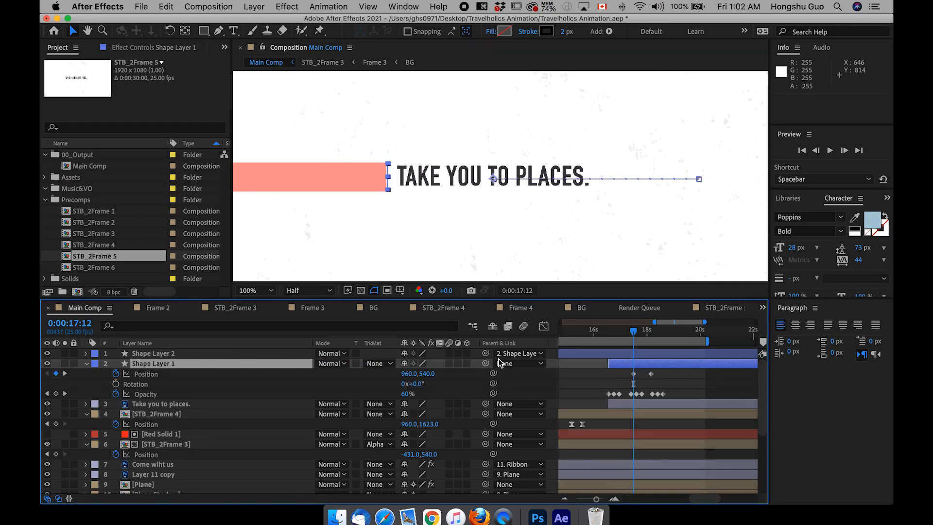
At 0:00:18:06, widen Shape Layer 2's rectangle path to about 707 px and align its right edge with the cursor line, covering the whole title.
{"action": "left_click_drag", "start_coordinate": [634, 333], "coordinate": [654, 333]}
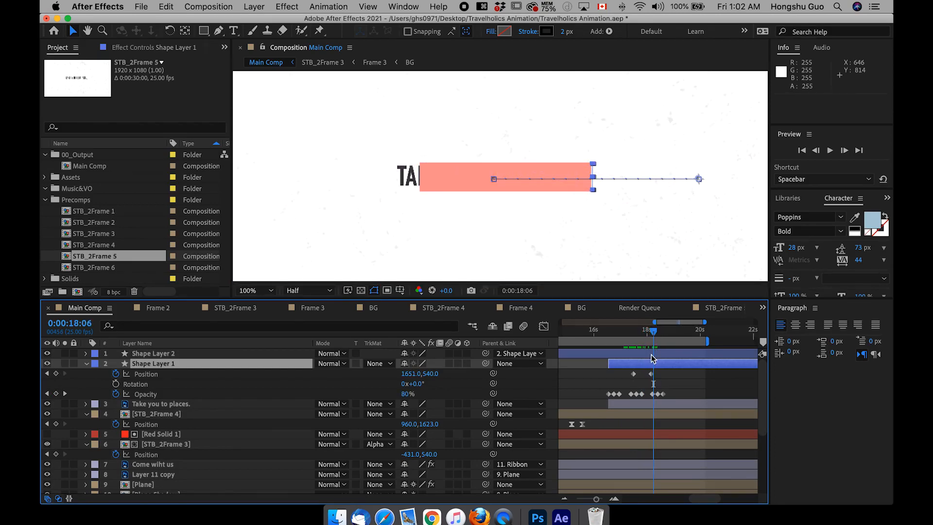
{"action": "left_click", "coordinate": [626, 354]}
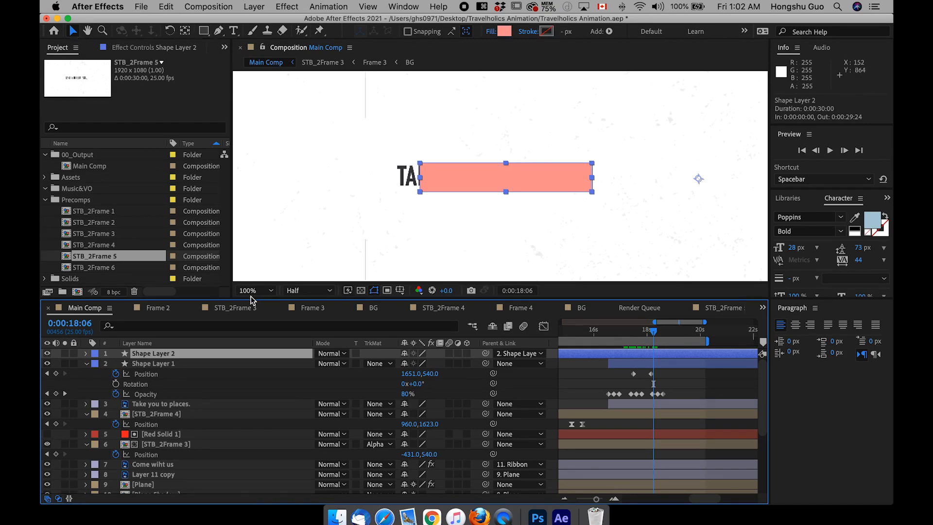
{"action": "left_click", "coordinate": [86, 354]}
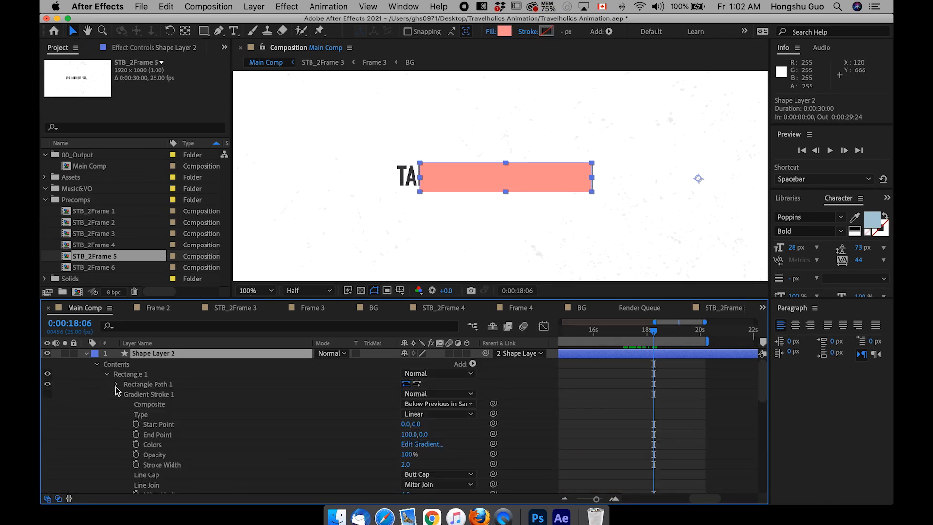
{"action": "left_click", "coordinate": [117, 385]}
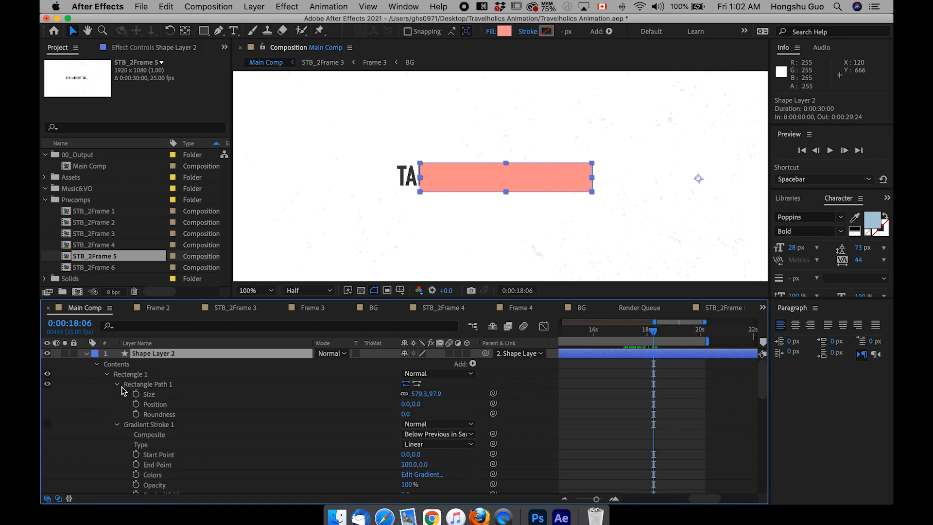
{"action": "left_click", "coordinate": [149, 394]}
{"action": "left_click_drag", "start_coordinate": [418, 394], "coordinate": [492, 394]}
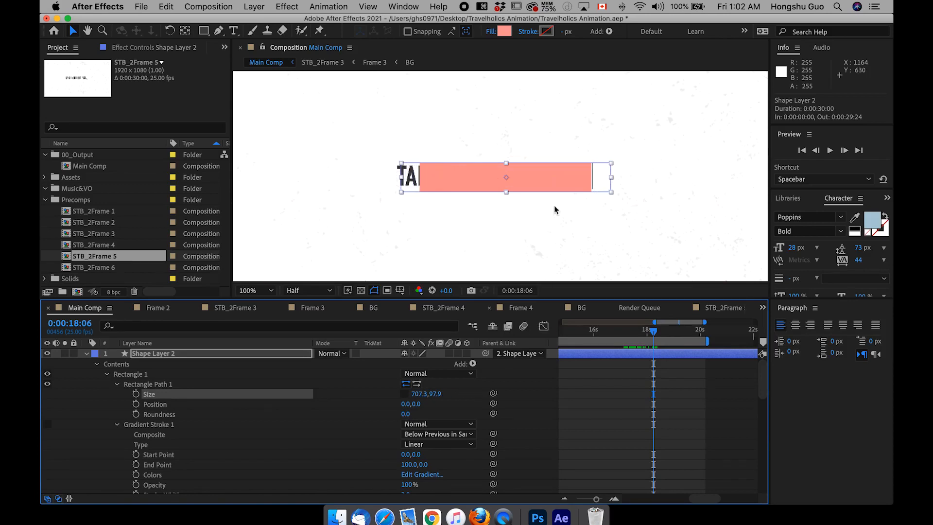
{"action": "left_click_drag", "start_coordinate": [558, 183], "coordinate": [543, 179]}
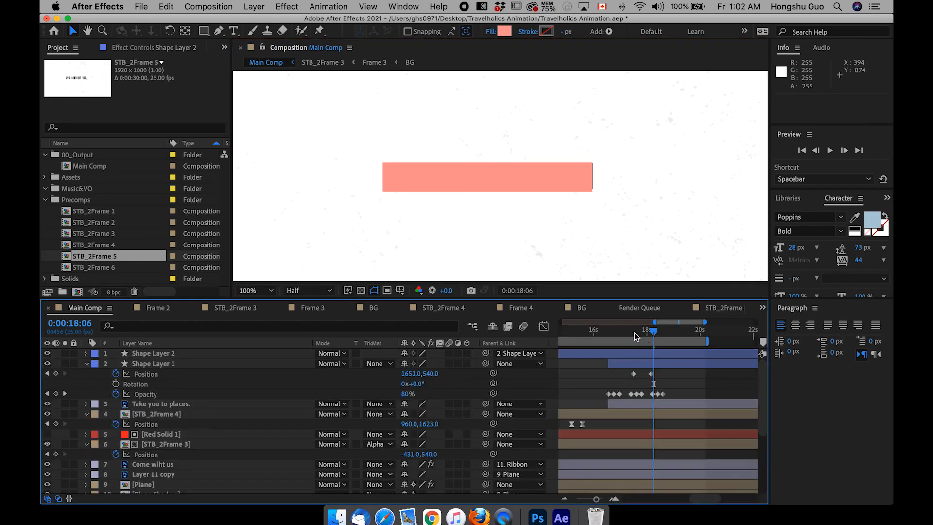
Return to 0:00:17:04 and move Shape Layer 2 below Shape Layer 1, directly above the "Take you to places." layer.
{"action": "left_click", "coordinate": [628, 333]}
{"action": "left_click_drag", "start_coordinate": [629, 333], "coordinate": [624, 333]}
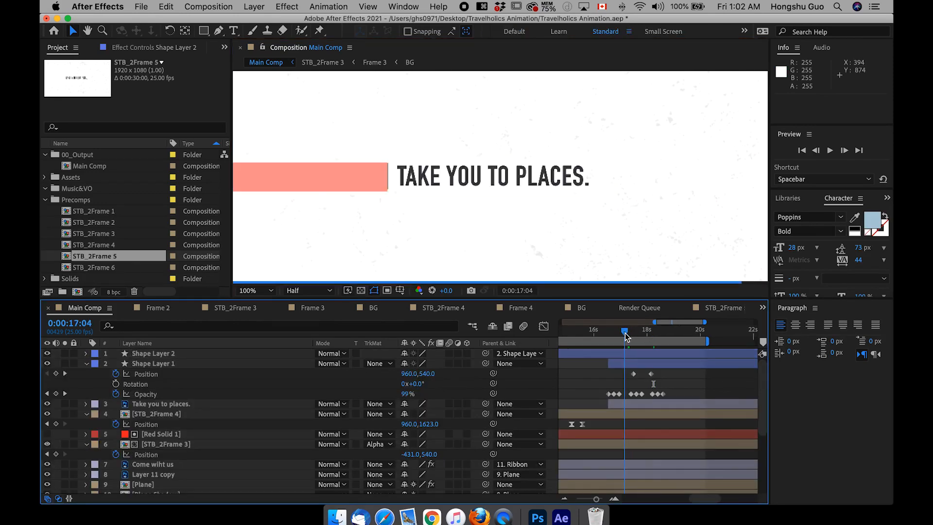
{"action": "left_click_drag", "start_coordinate": [155, 355], "coordinate": [163, 407]}
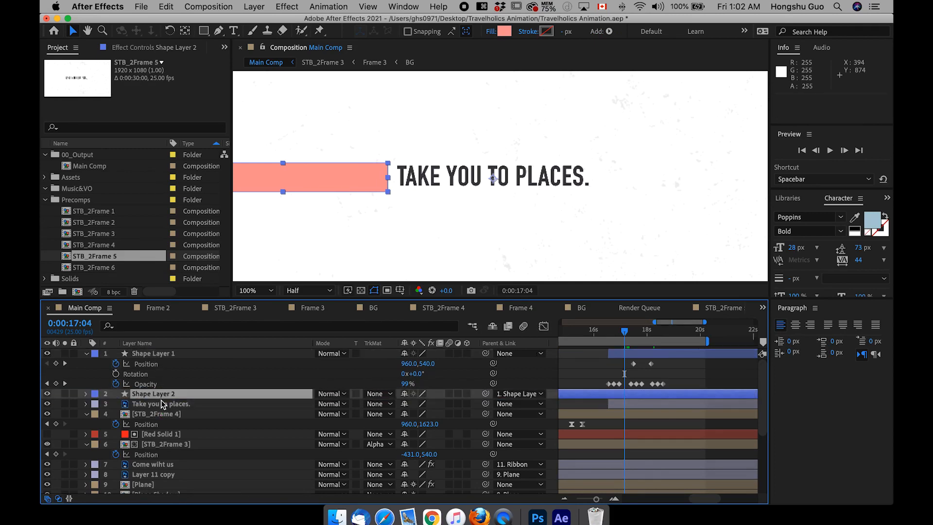
Set the "Take you to places." layer's track matte to Alpha, using Shape Layer 2 as the matte.
{"action": "left_click", "coordinate": [152, 407]}
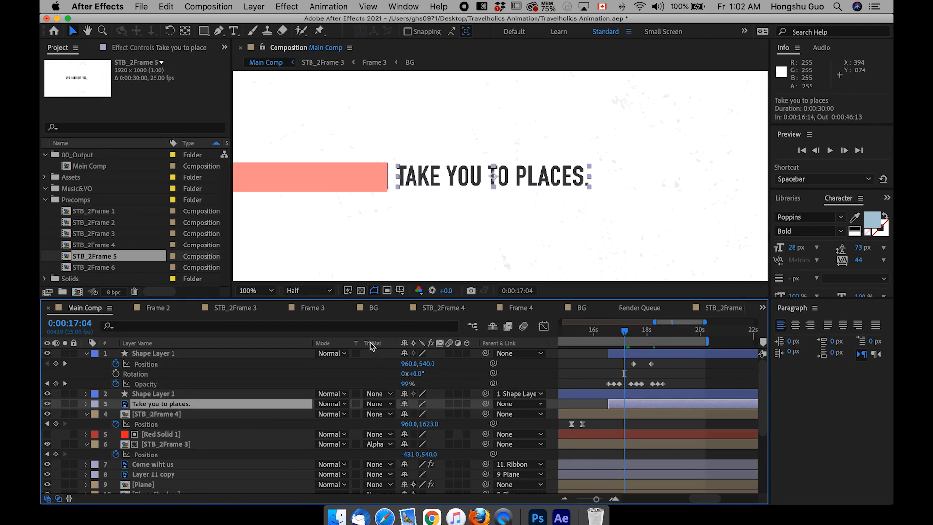
{"action": "left_click", "coordinate": [379, 404]}
{"action": "left_click", "coordinate": [513, 432]}
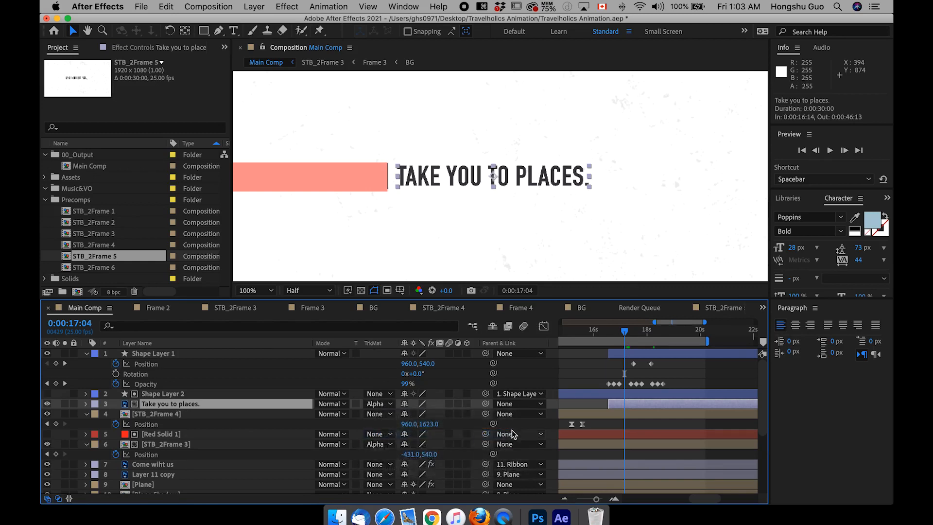
{"action": "left_click", "coordinate": [684, 382]}
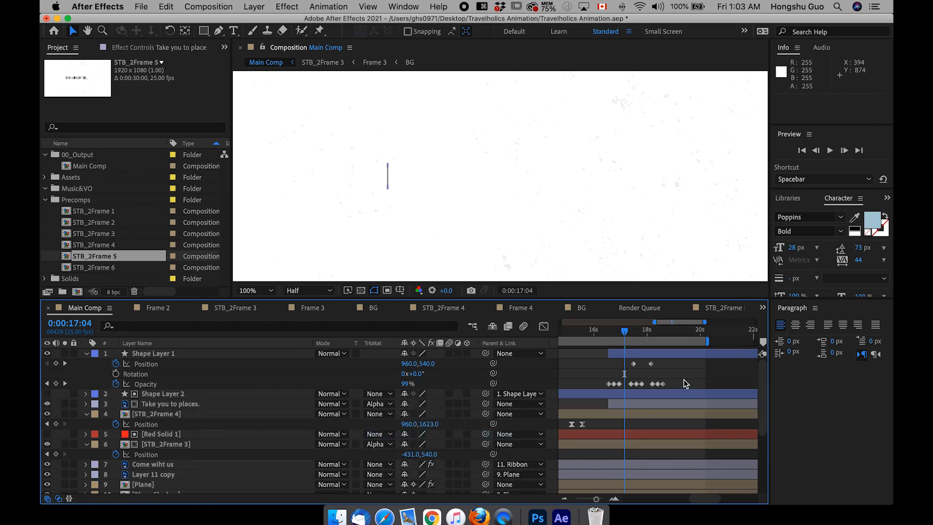
Check the title's matte by briefly showing and hiding Shape Layer 2, and preview the reveal through to 0:00:18:15.
{"action": "left_click", "coordinate": [161, 404]}
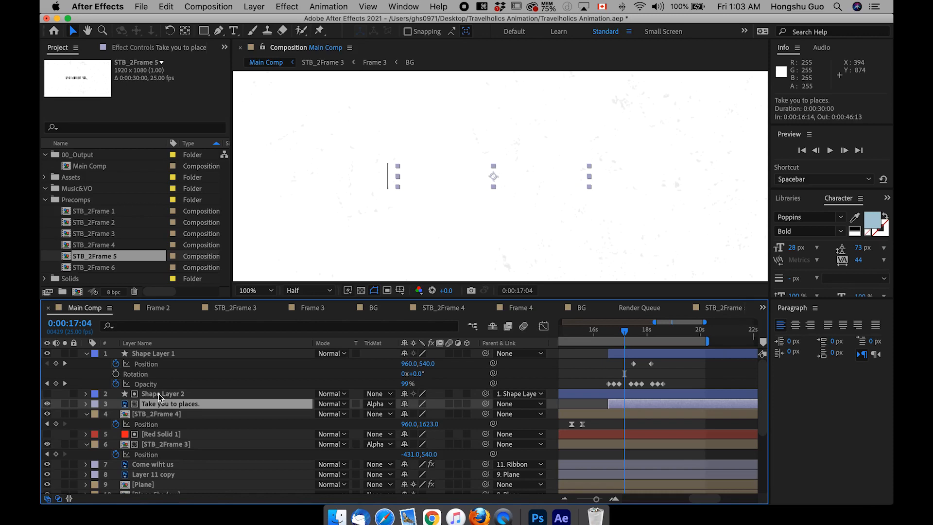
{"action": "left_click", "coordinate": [146, 394]}
{"action": "left_click", "coordinate": [47, 394]}
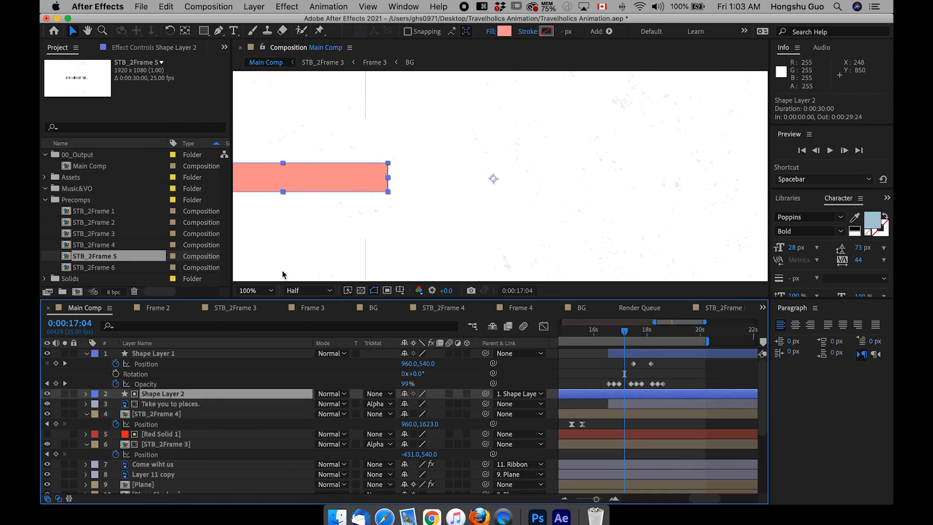
{"action": "left_click", "coordinate": [151, 406]}
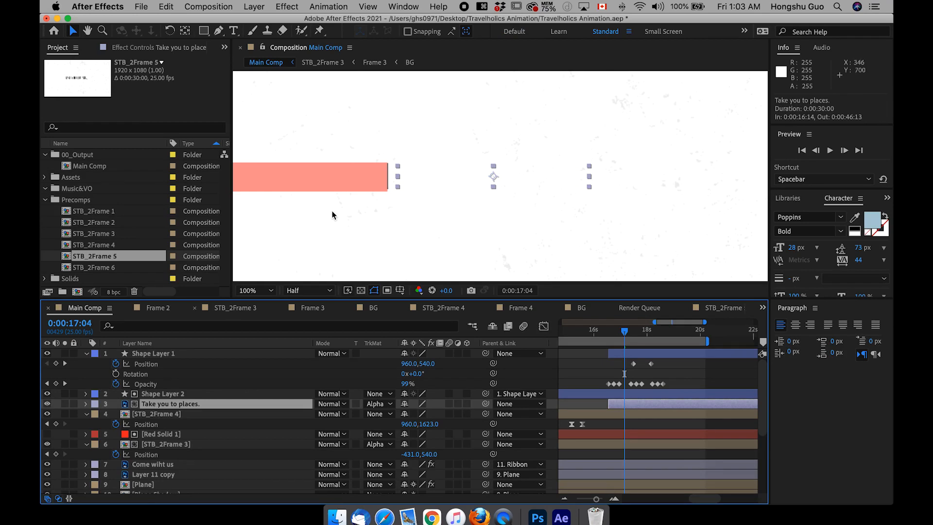
{"action": "left_click", "coordinate": [47, 394]}
{"action": "left_click_drag", "start_coordinate": [609, 333], "coordinate": [666, 340]}
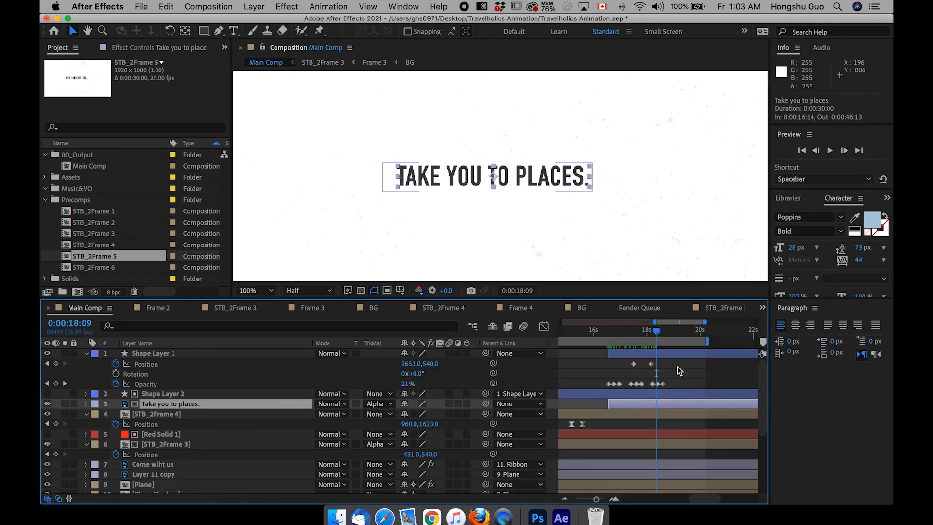
{"action": "left_click", "coordinate": [656, 332]}
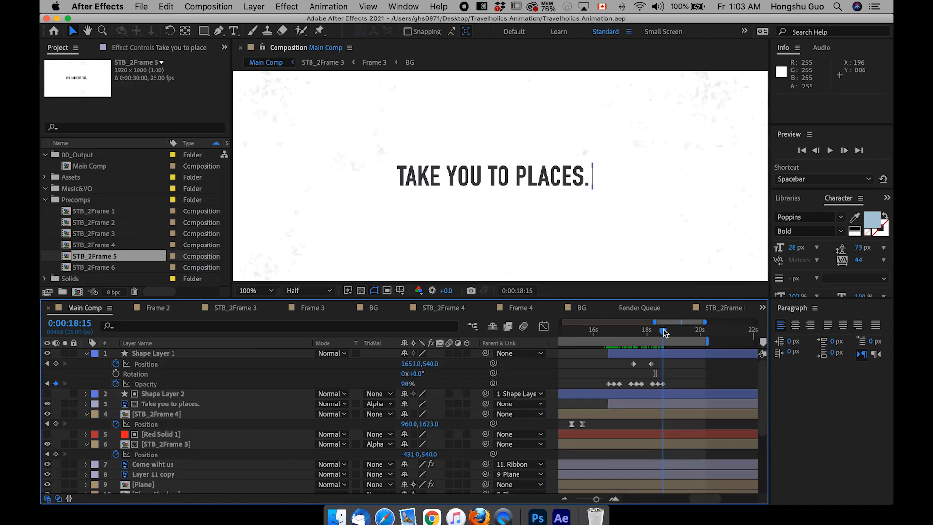